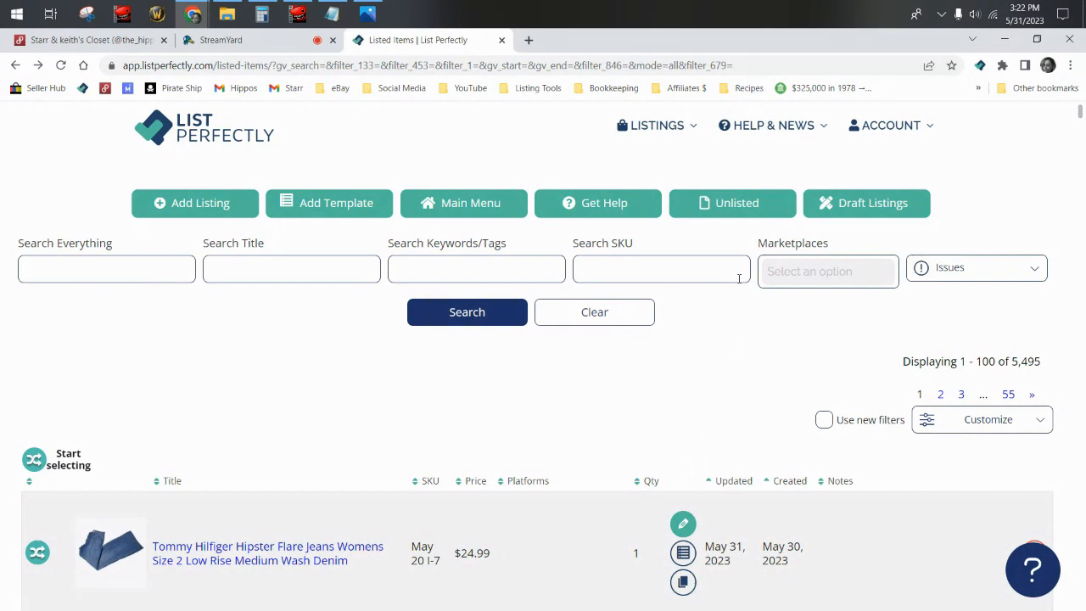
Open the template creation page, load the "Jeans Womens Size Rise Wash Denim Pants" template and look through the list of saved templates
mouse_move(644, 129)
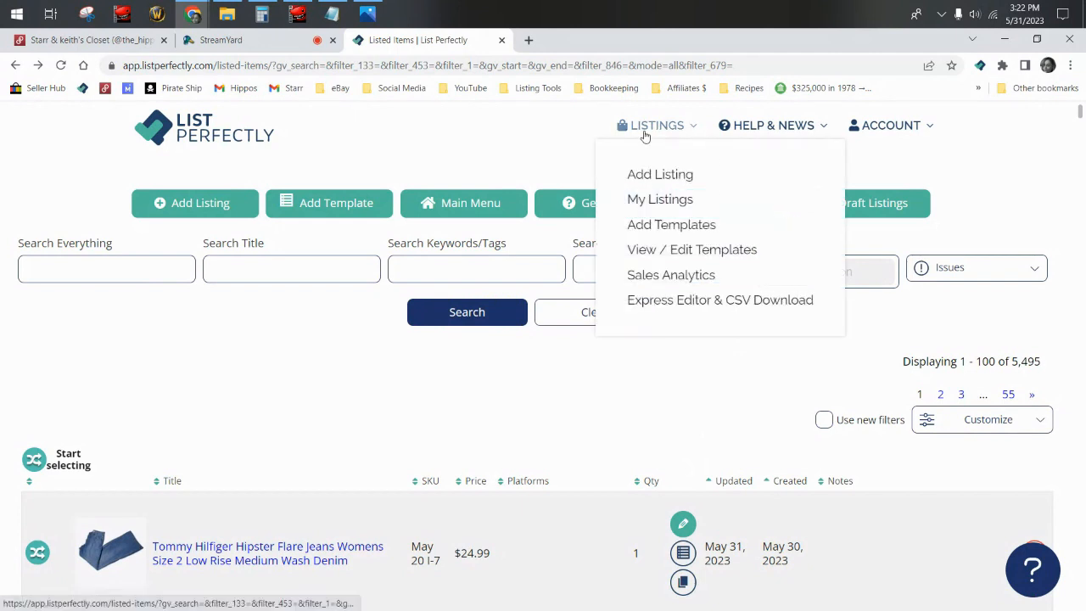
click(660, 230)
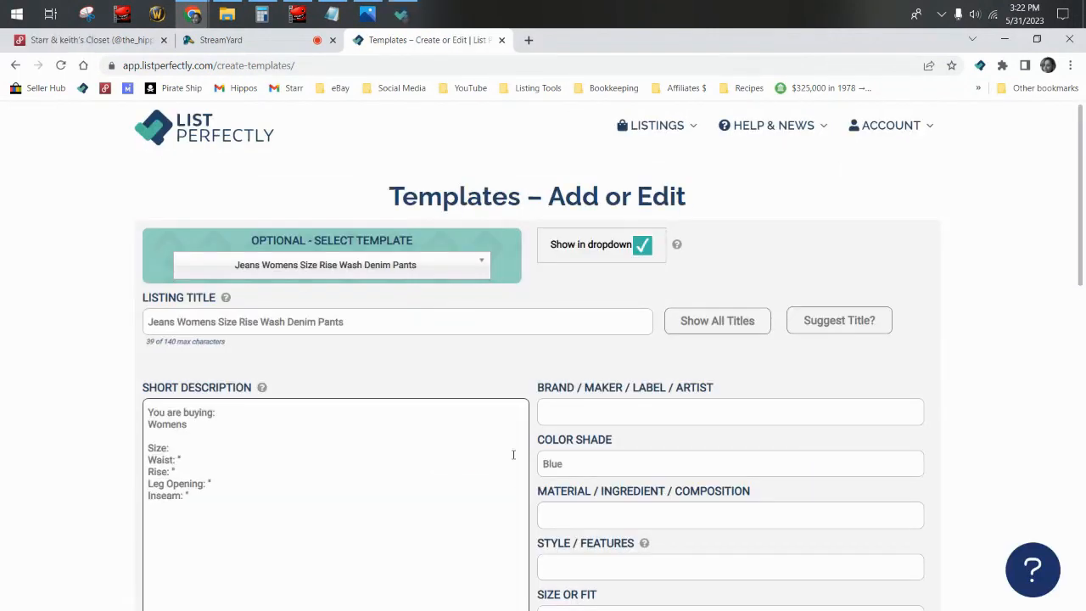
scroll(442, 415, down, 1)
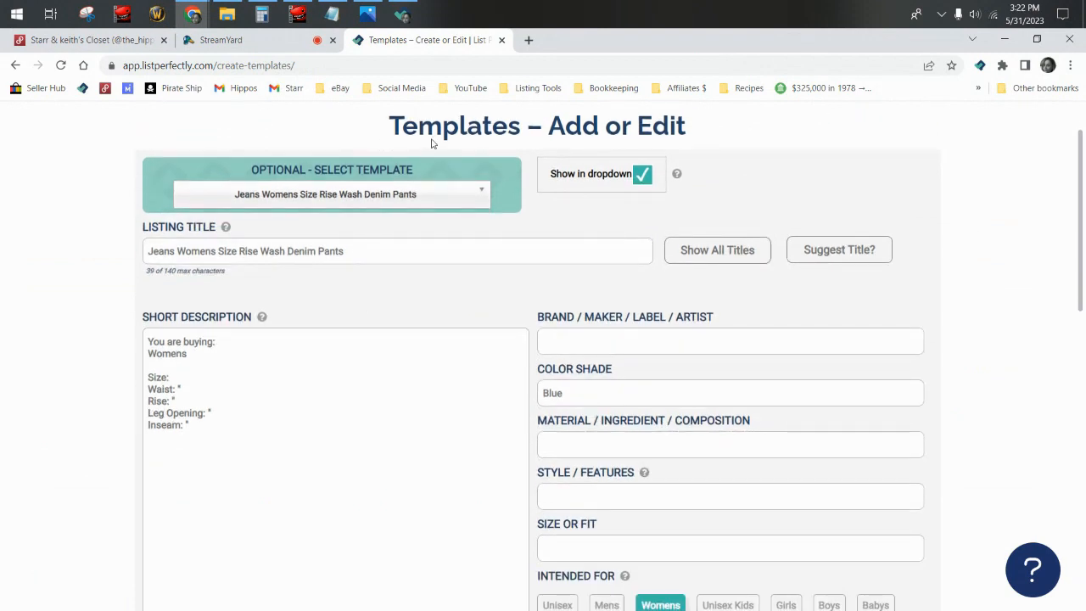
click(484, 200)
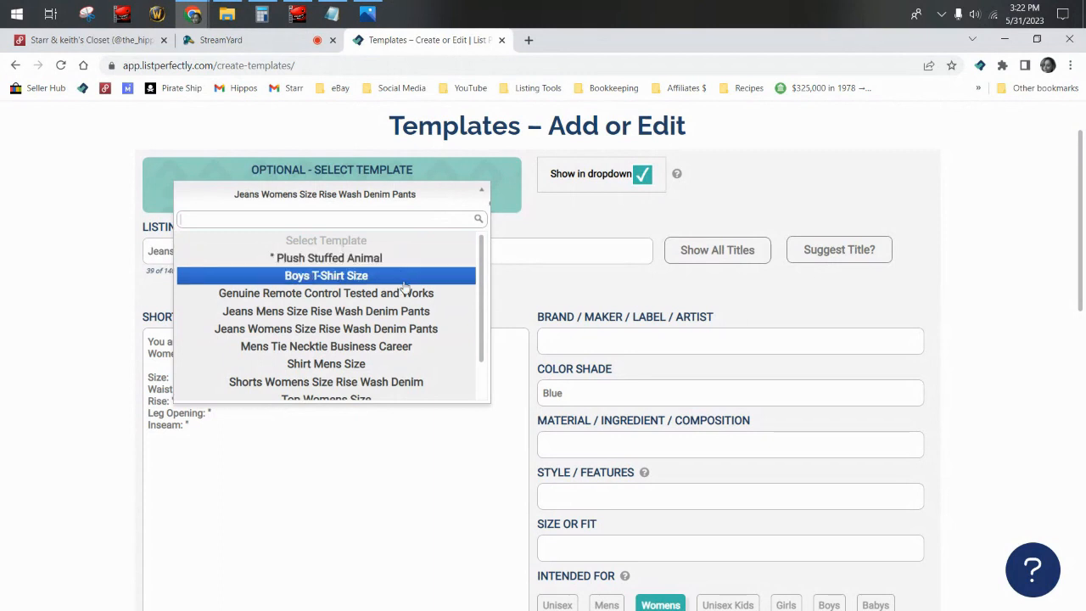
click(560, 229)
Turn the template's Show in dropdown option off and back on
click(641, 180)
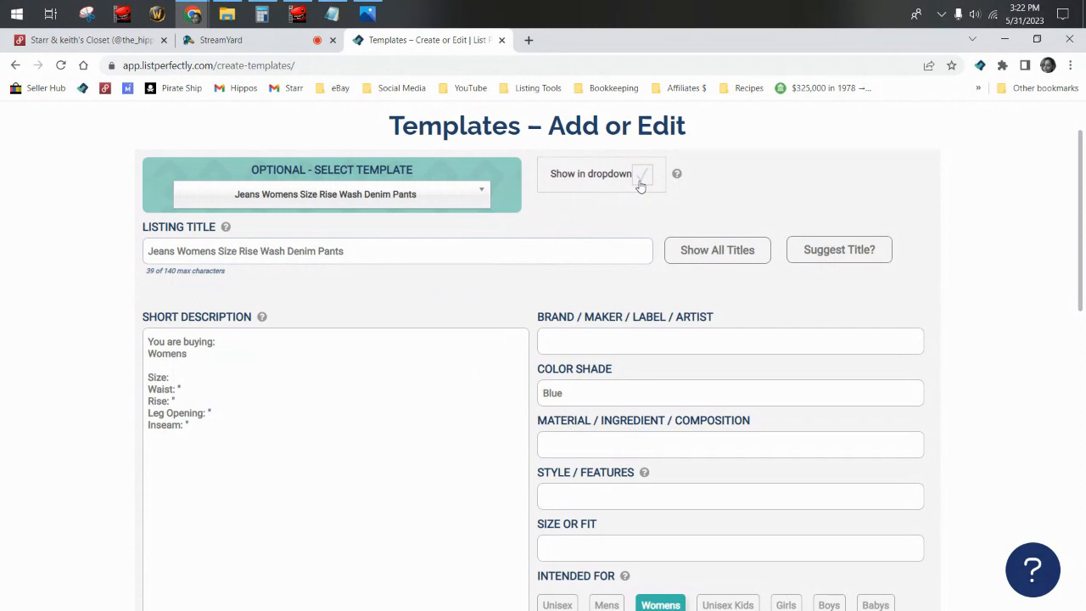
click(641, 180)
click(645, 178)
click(645, 178)
scroll(451, 247, down, 1)
scroll(452, 252, up, 3)
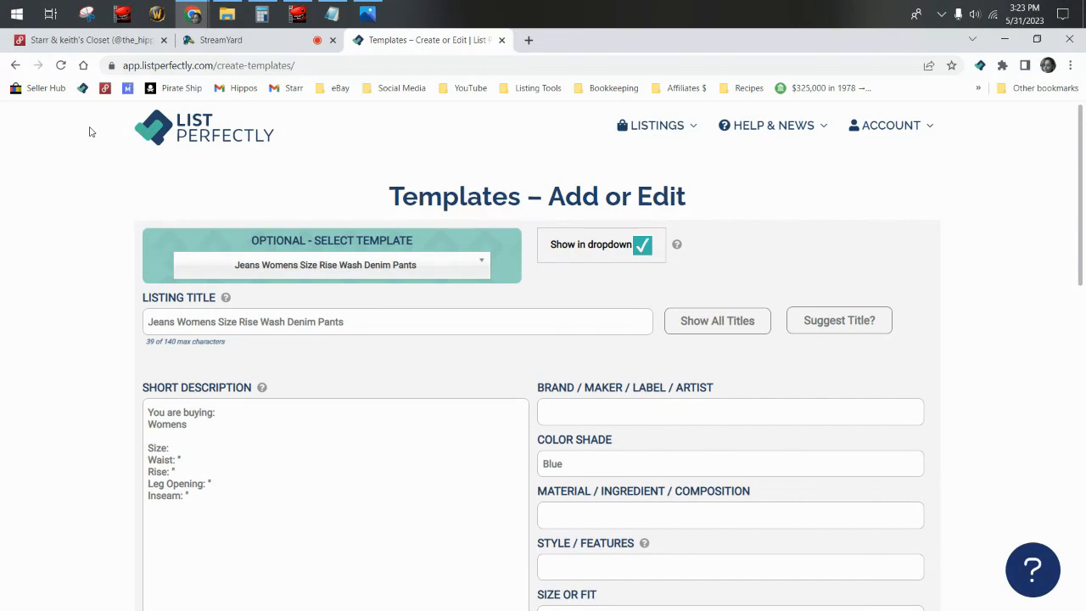
Try out a sample entry on the Size line of the short description, and restore the original measurement lines
scroll(361, 334, down, 3)
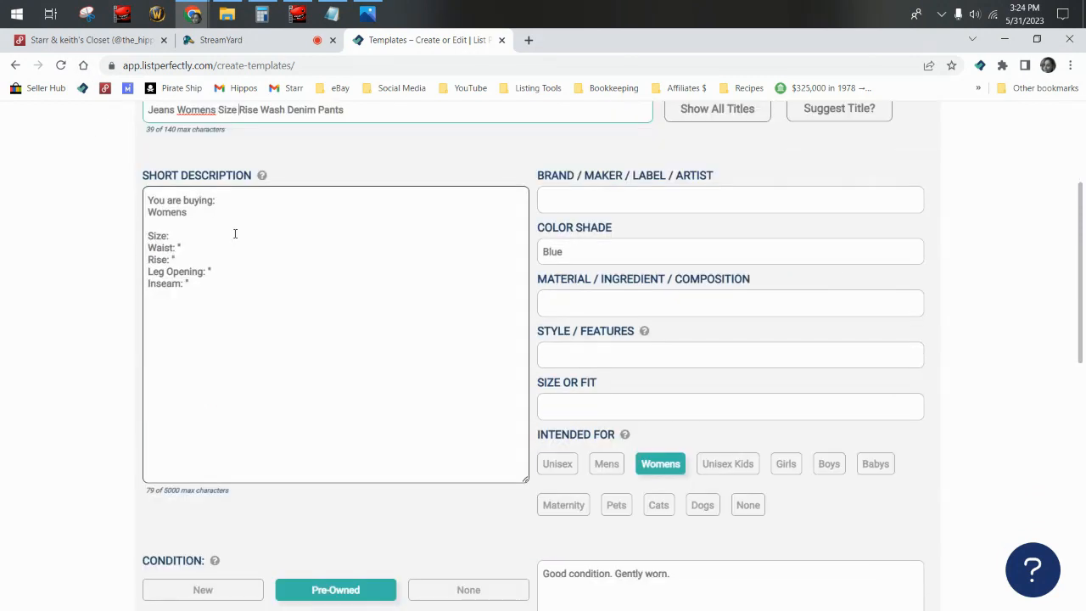
drag(146, 235, 200, 291)
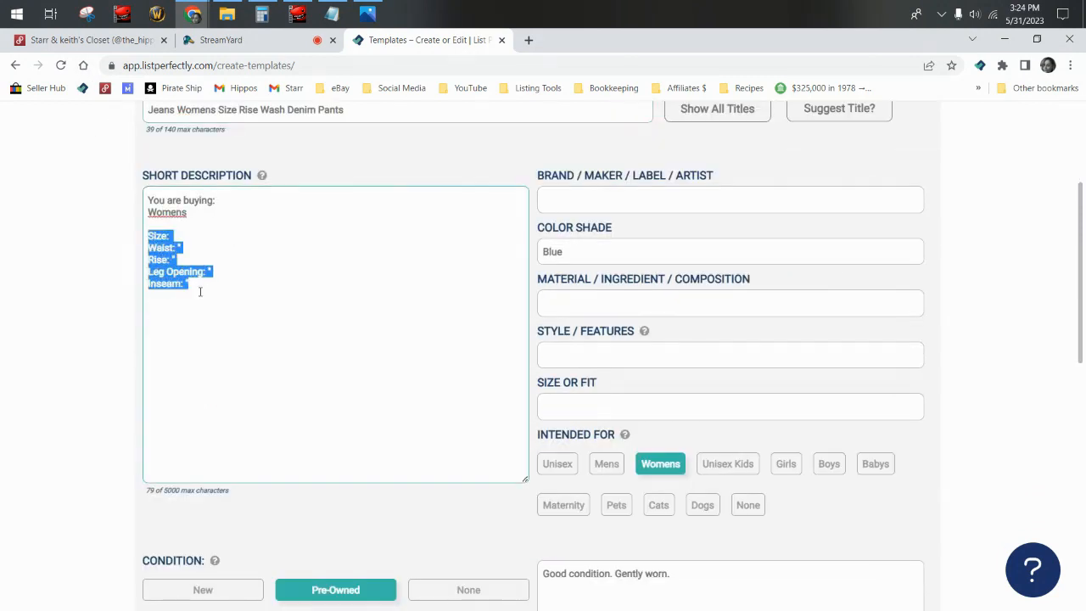
click(200, 291)
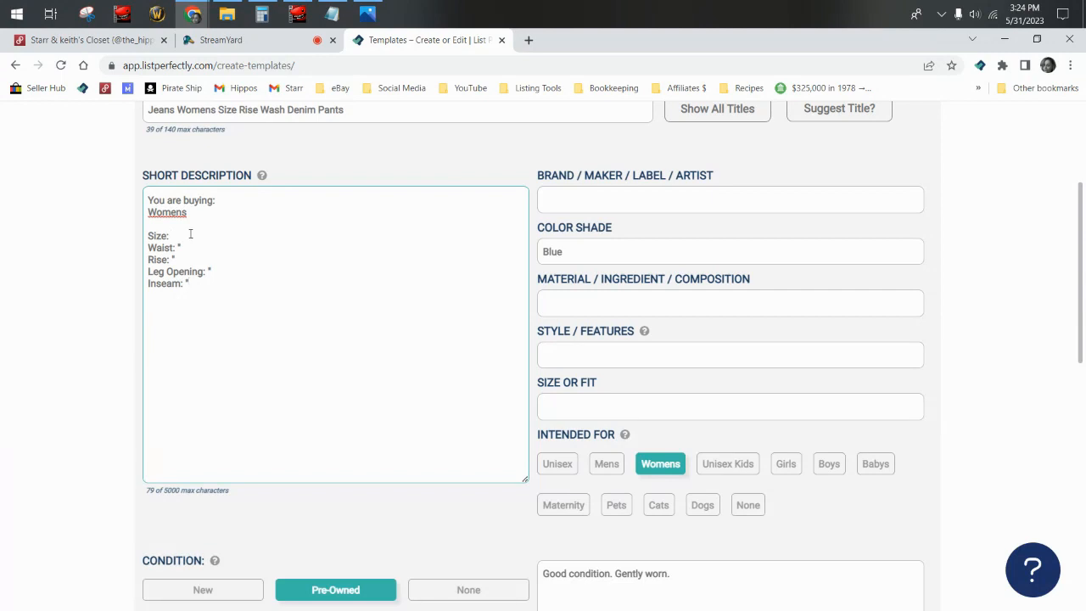
text(523)
key(BackSpace)
key(BackSpace)
click(179, 236)
key(BackSpace)
key(Delete)
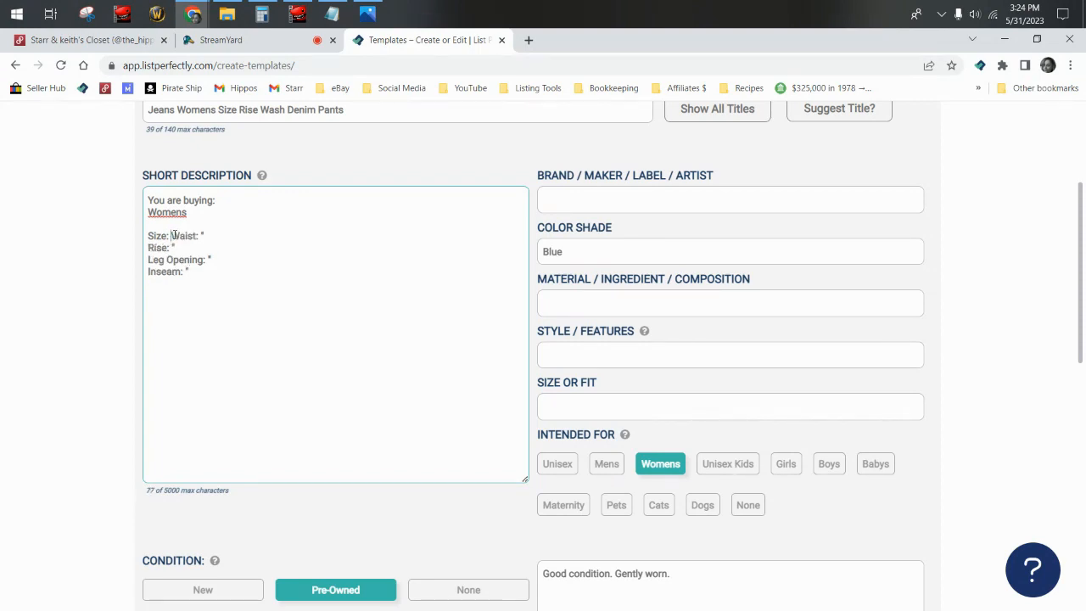
key(Return)
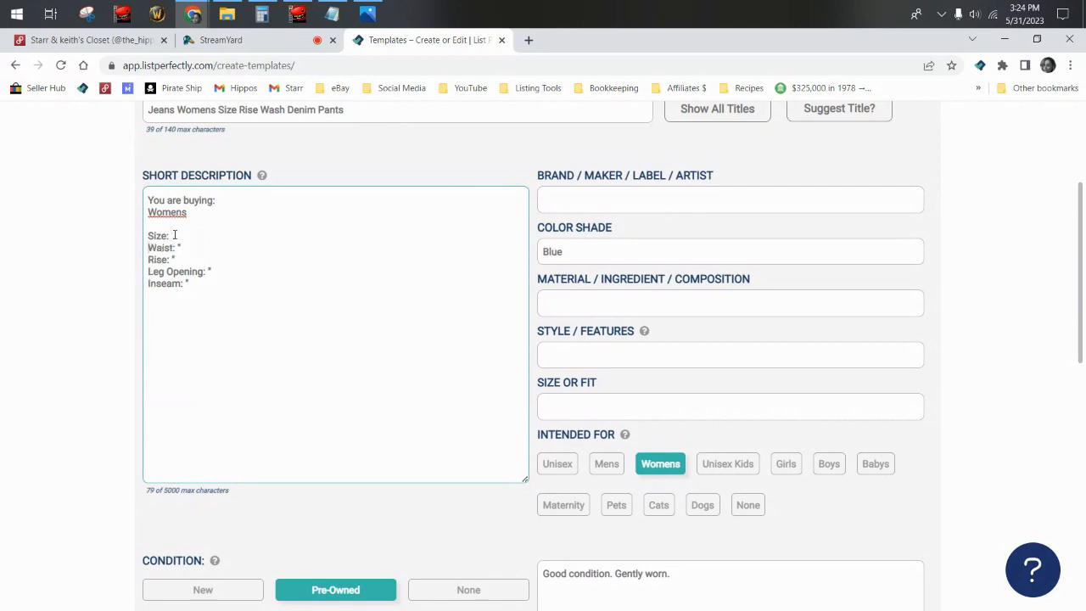
Fill in the template's material as Cotton Blend, directly after the color shade
drag(575, 253, 501, 246)
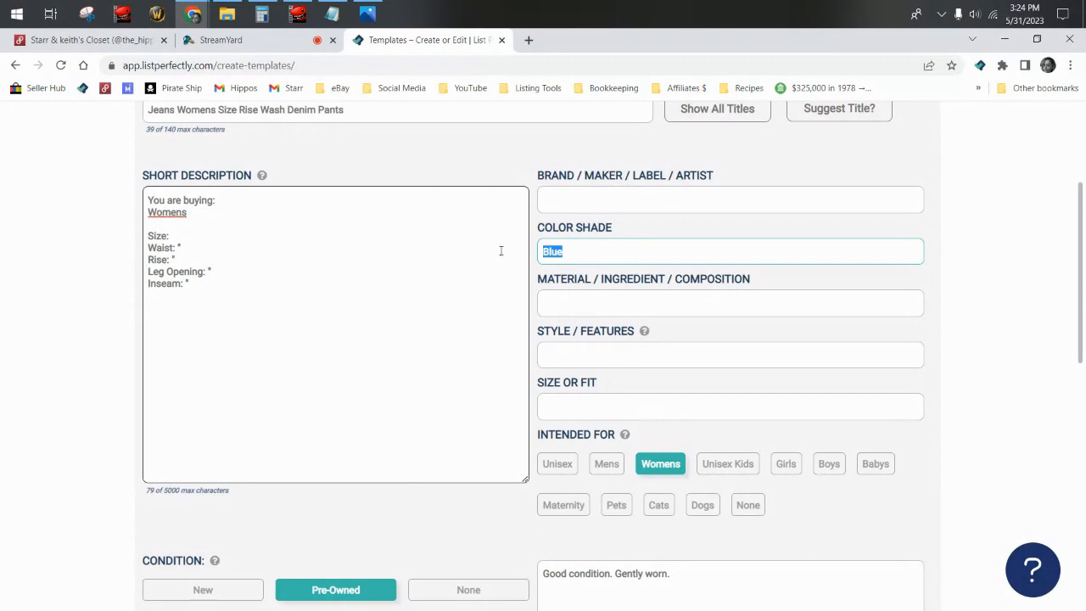
click(575, 294)
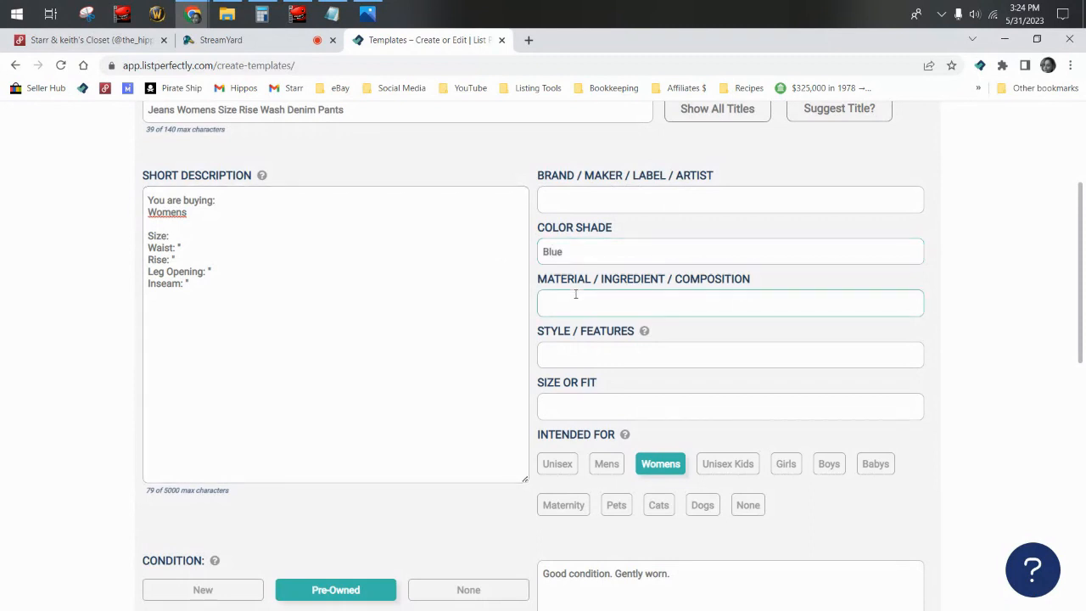
text(Cotton Blend)
Review the condition settings and the condition note, and compare them with the measurement lines in the short description
scroll(653, 322, down, 2)
scroll(543, 321, down, 3)
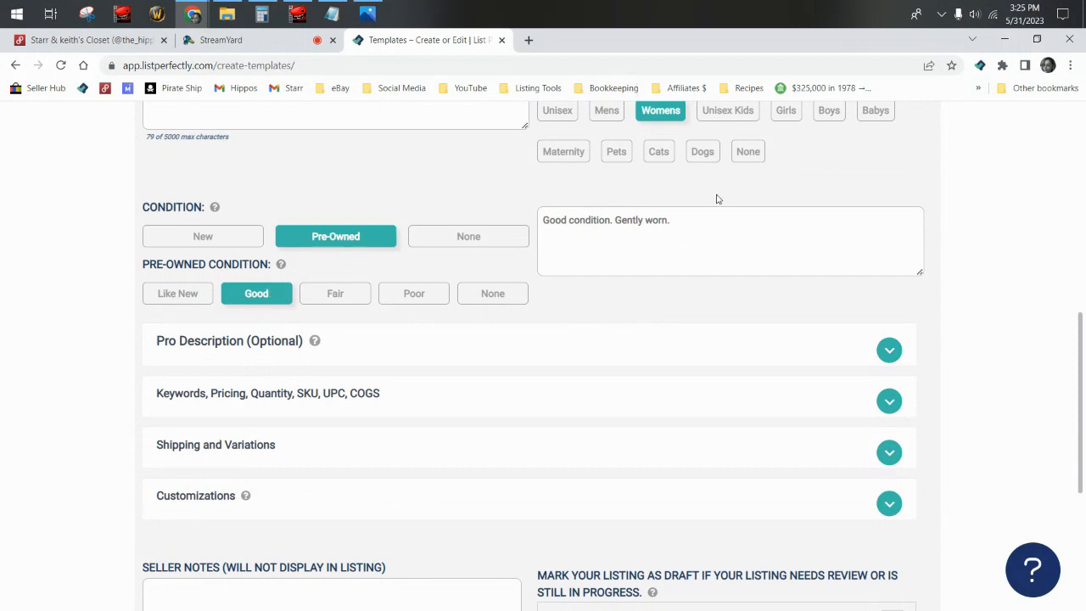
drag(693, 222, 543, 218)
scroll(718, 291, up, 2)
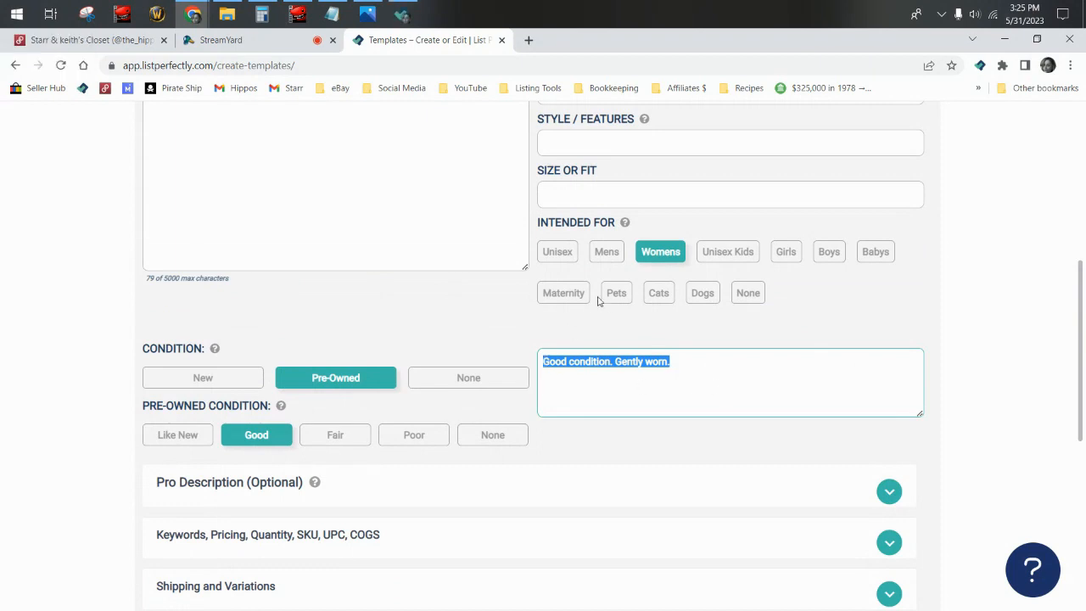
scroll(667, 370, up, 2)
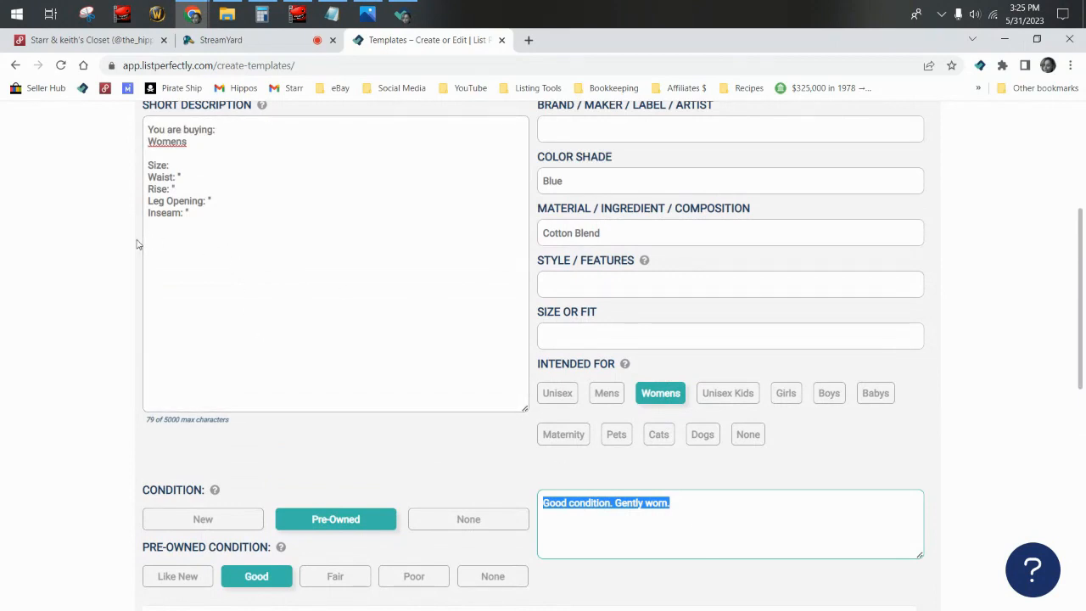
drag(148, 213, 335, 250)
drag(704, 507, 504, 501)
click(226, 301)
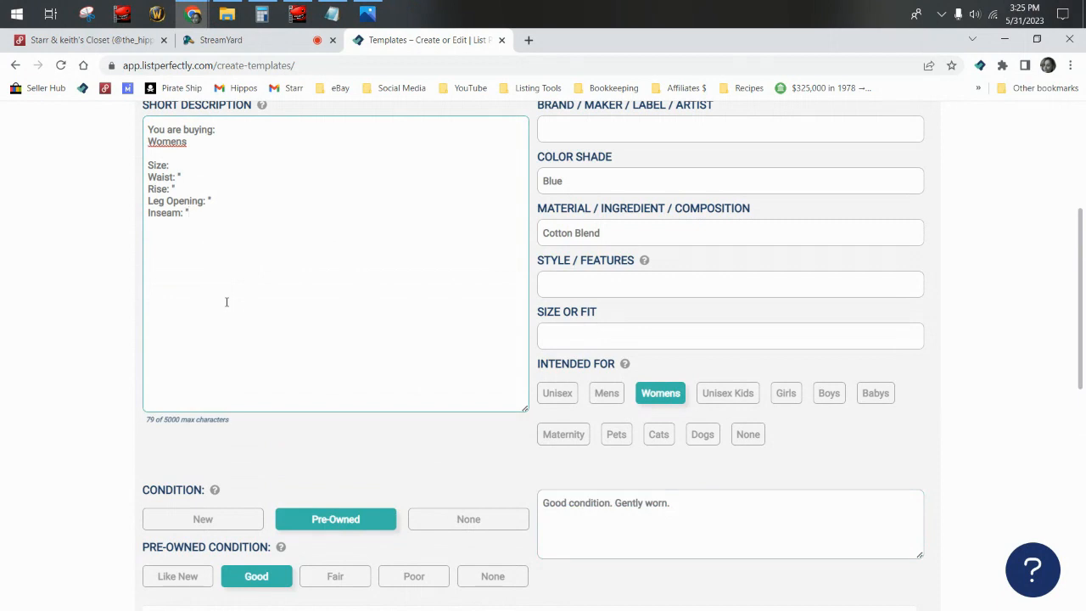
click(657, 518)
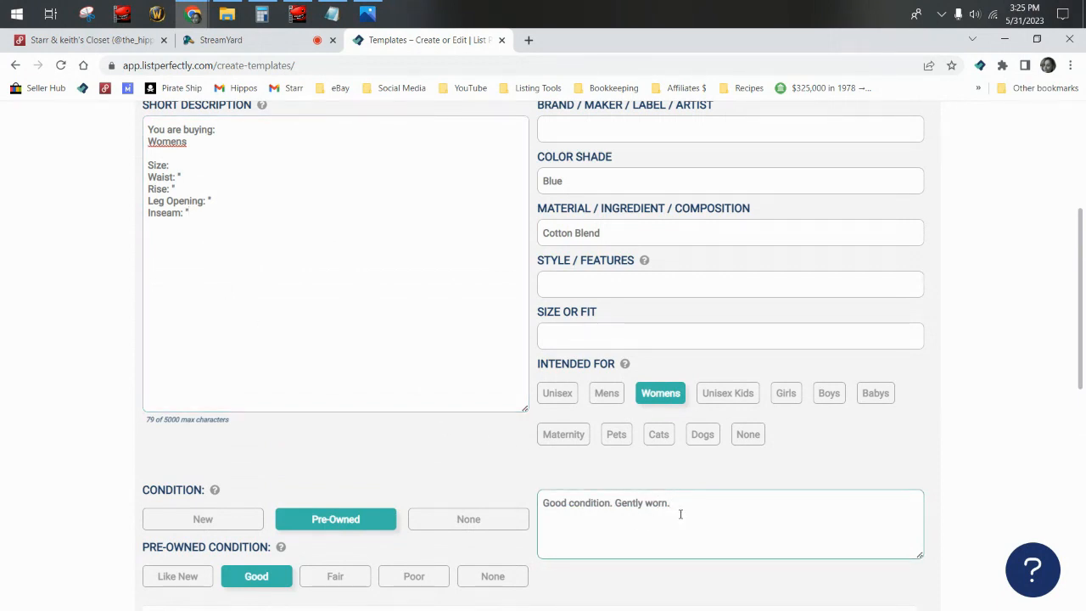
scroll(678, 512, down, 3)
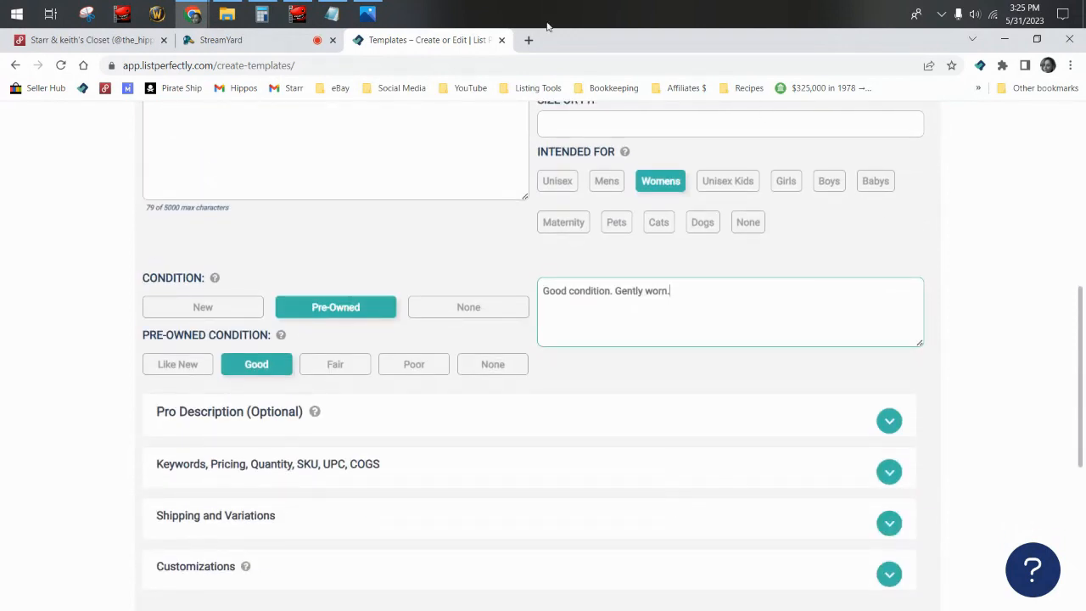
Open ebay.com in a new tab and examine how the condition appears on two Gund Batman plush bear listings
click(526, 39)
text(ebay)
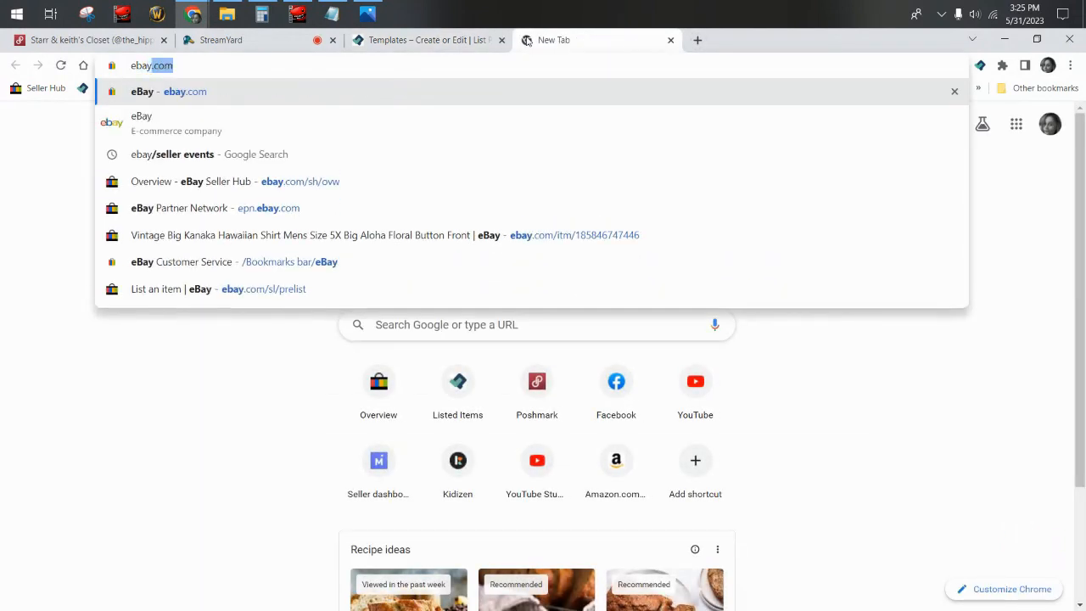
key(Return)
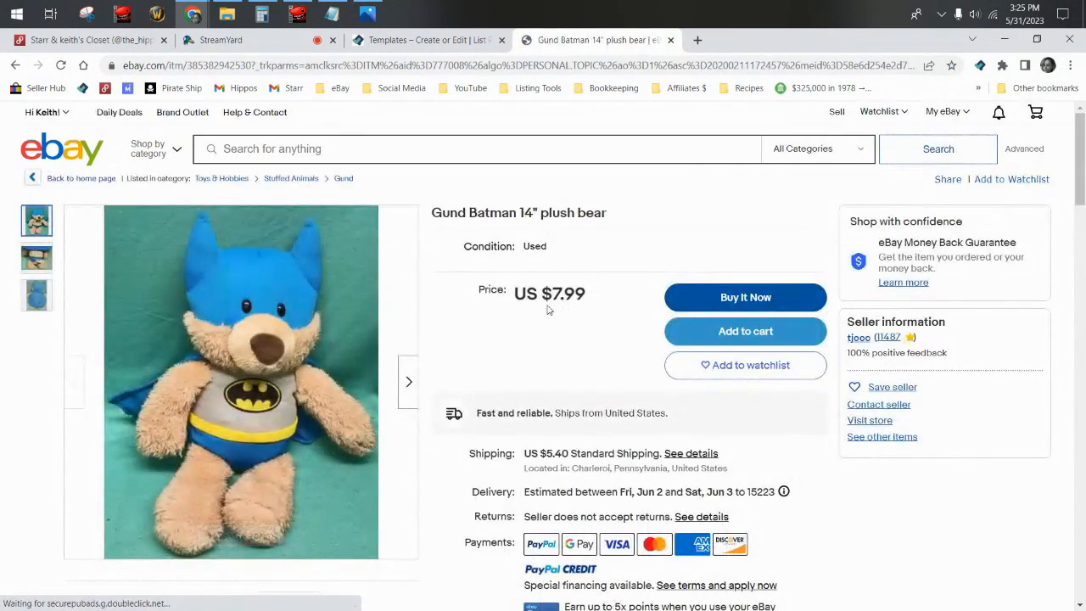
drag(464, 250, 547, 250)
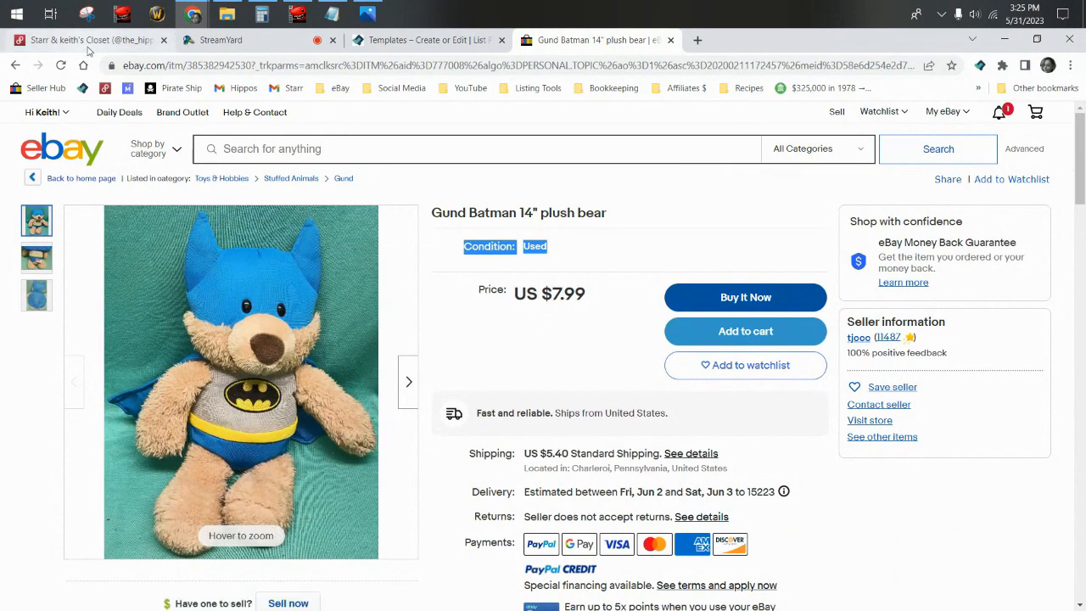
key(alt+Left)
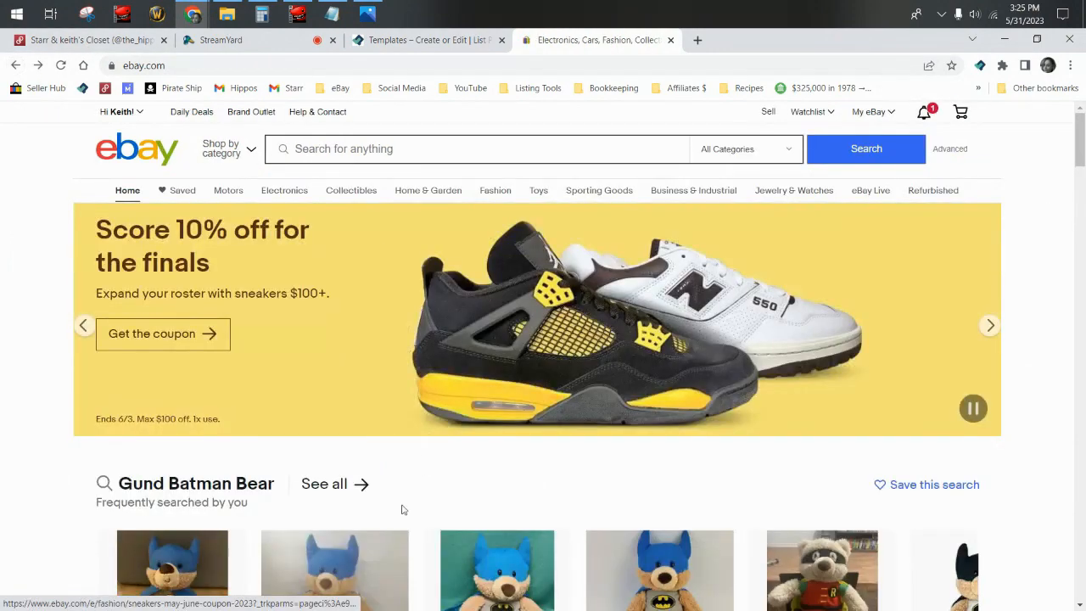
scroll(403, 509, down, 2)
click(174, 458)
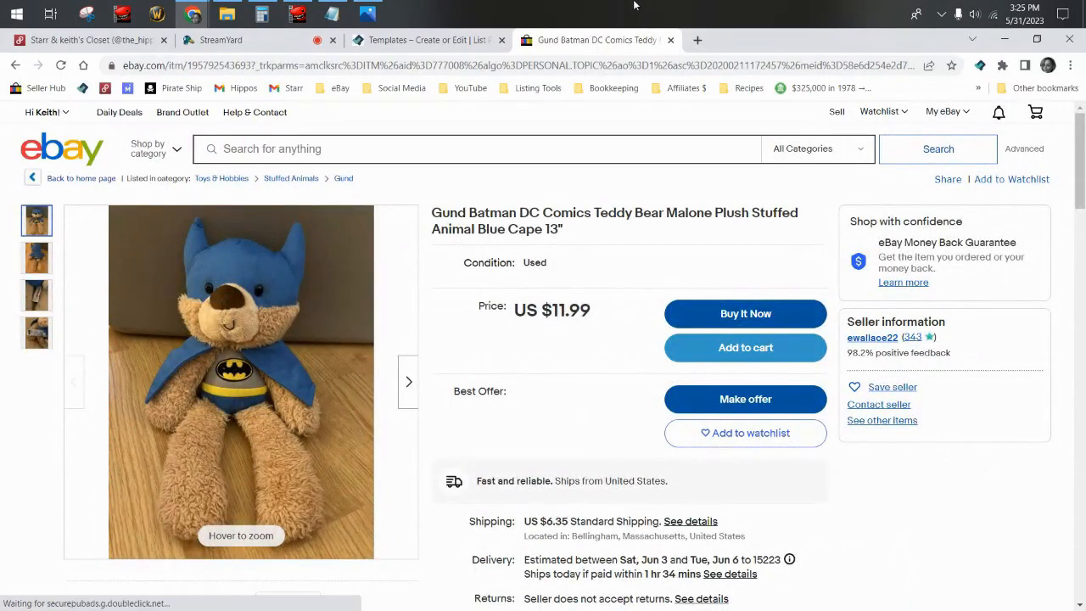
Compare the template's condition note with the details further down the eBay bear listing, and return to the template
key(ctrl+shift+Tab)
drag(683, 303, 486, 287)
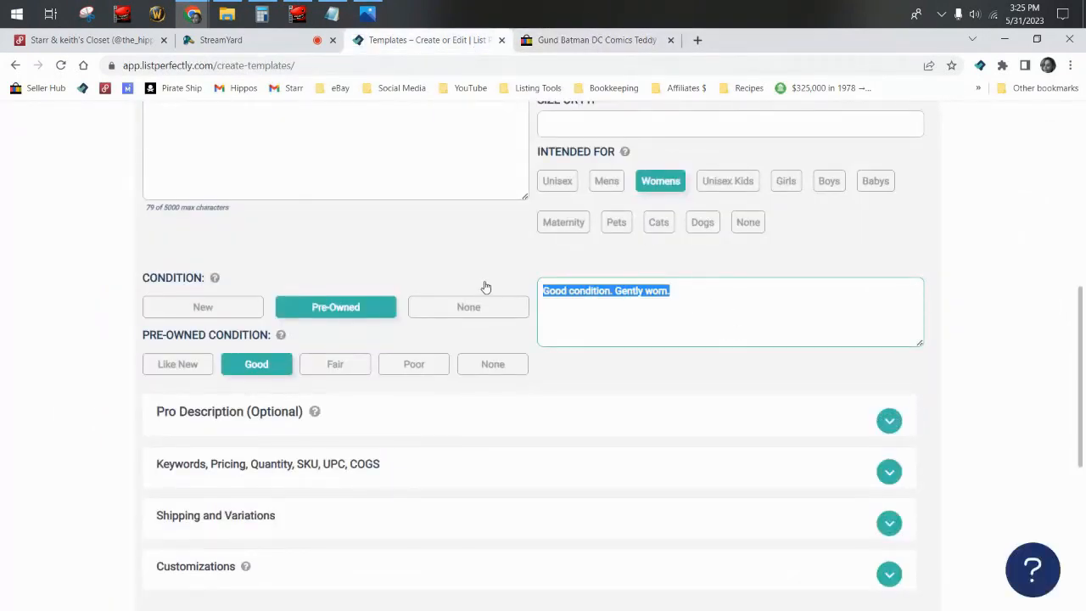
scroll(506, 288, up, 2)
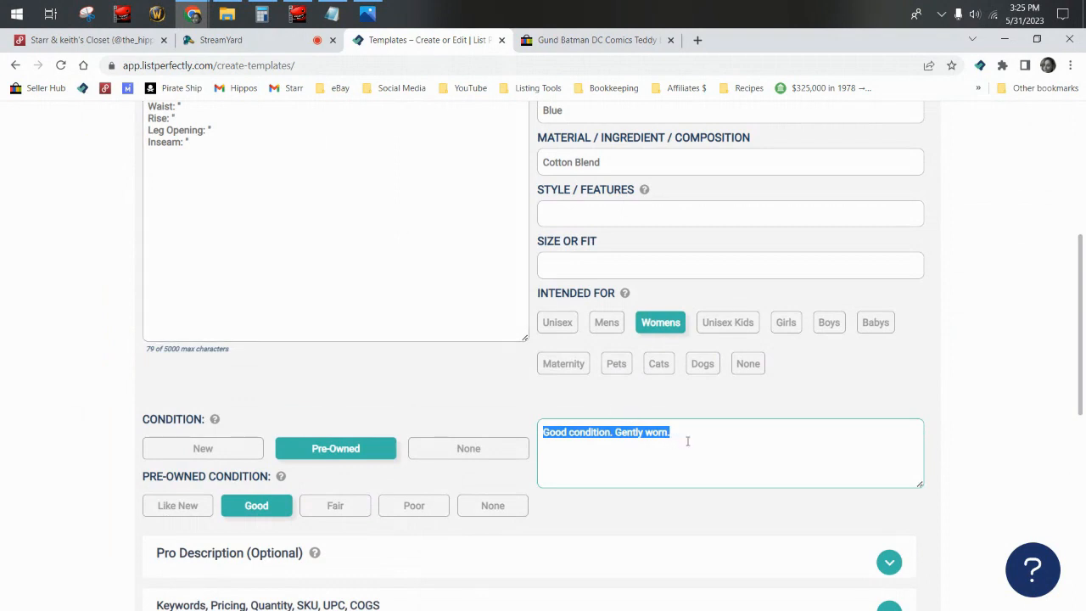
click(688, 440)
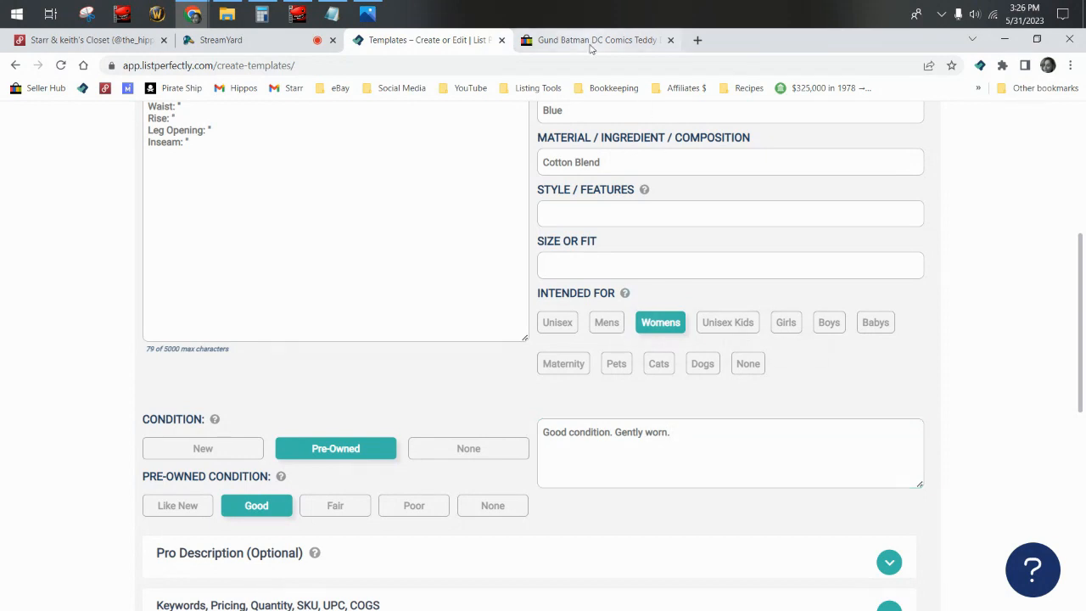
click(594, 40)
scroll(509, 339, down, 15)
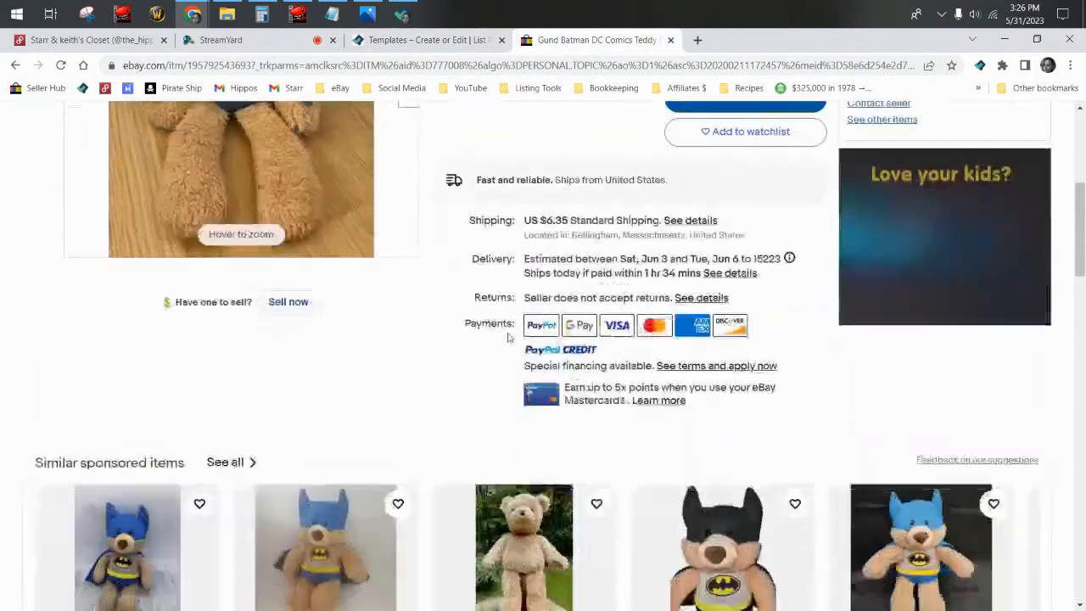
click(412, 41)
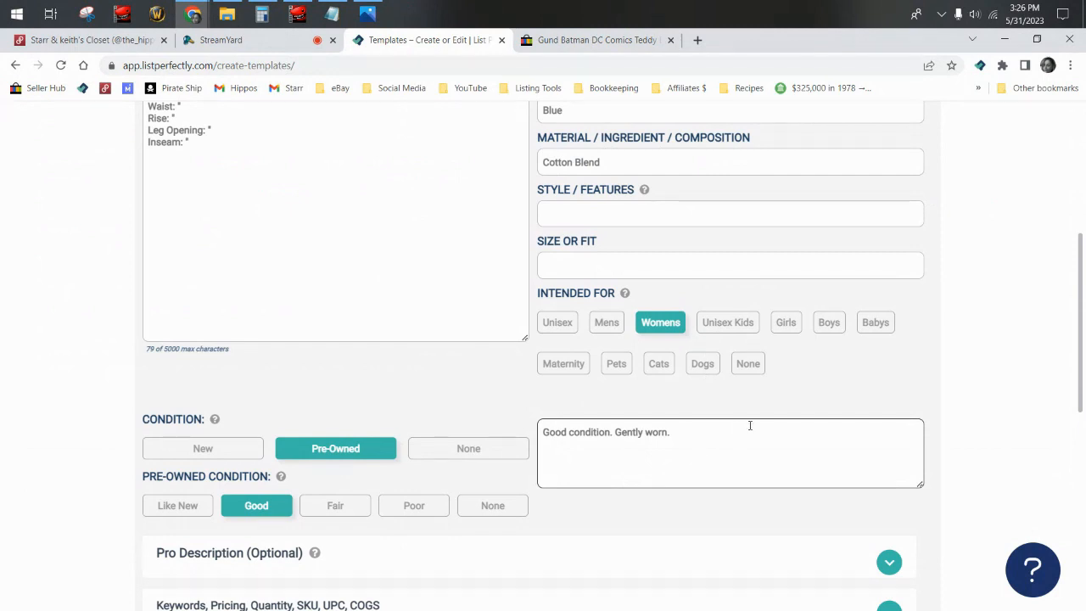
drag(750, 425, 538, 424)
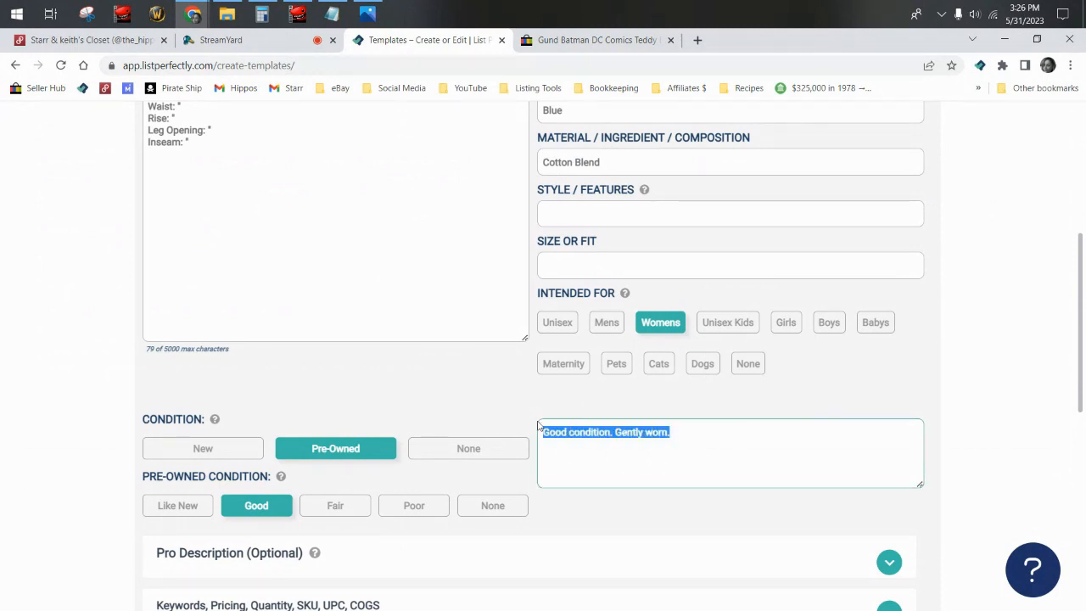
click(685, 433)
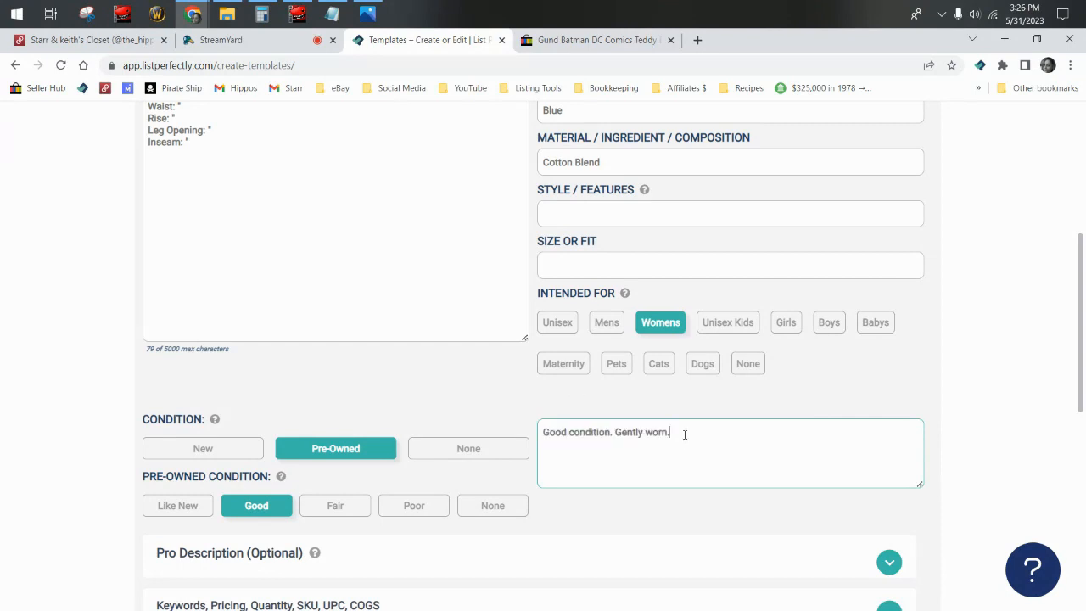
Expand the Pro Description and the Keywords, Pricing, Quantity, SKU, UPC, COGS sections and examine their fields
scroll(694, 430, down, 2)
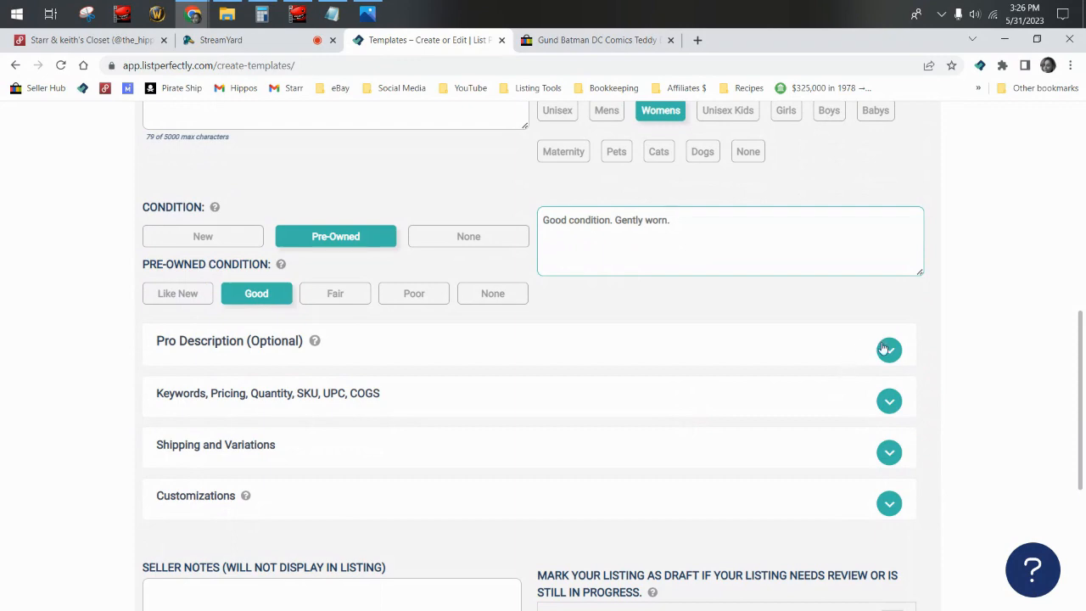
click(888, 349)
scroll(736, 440, down, 1)
scroll(736, 440, down, 10)
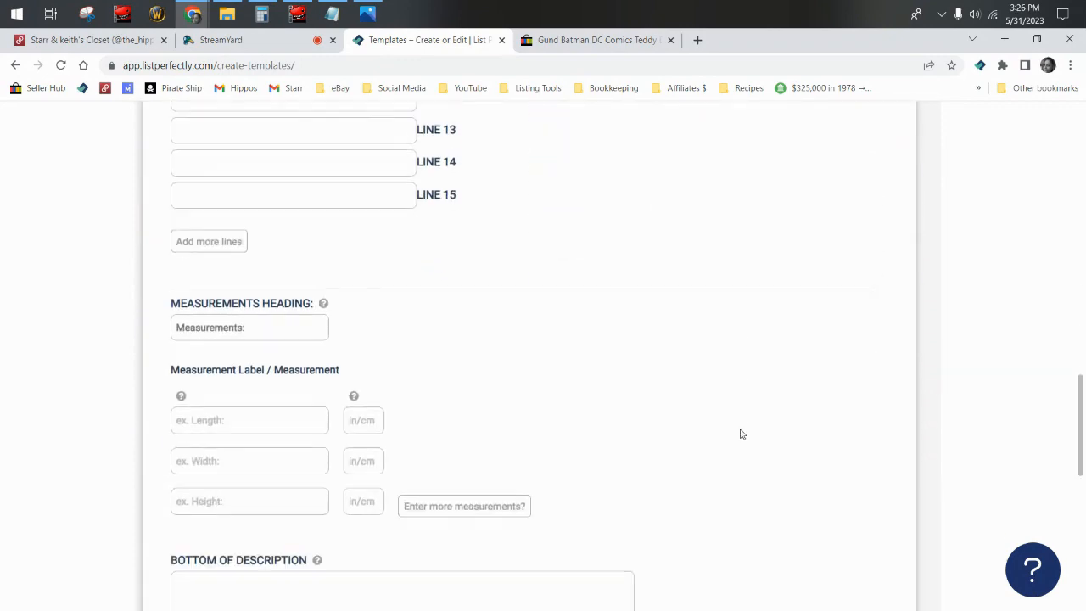
click(889, 280)
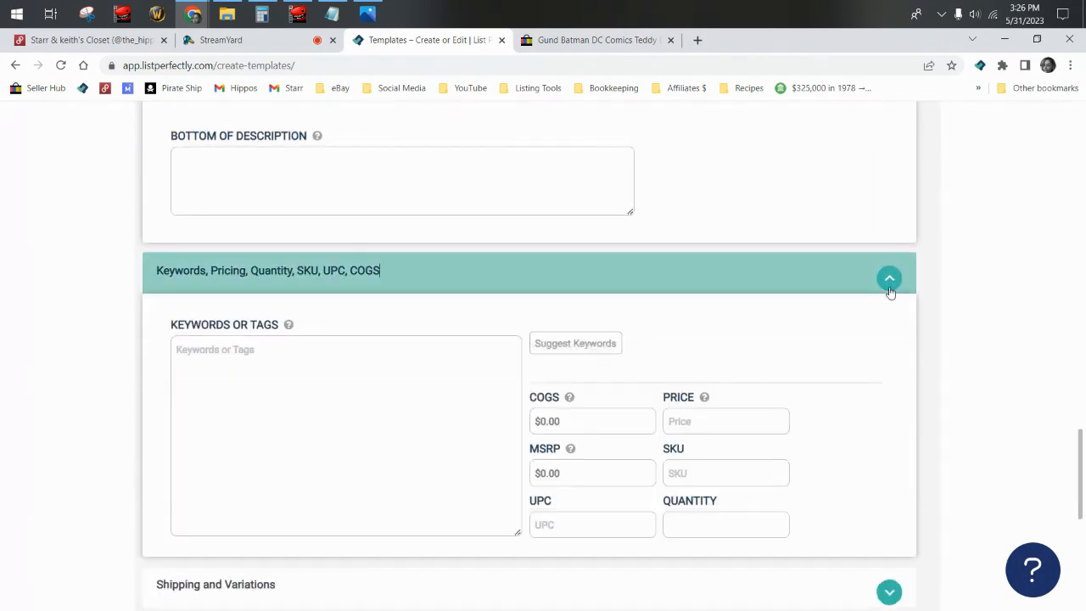
scroll(635, 395, down, 2)
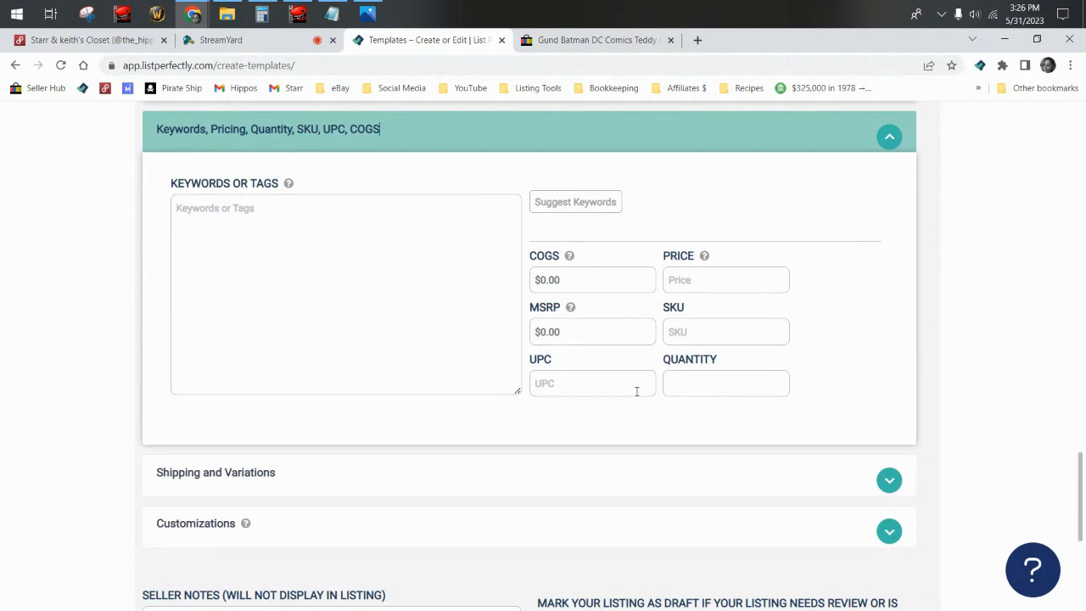
Expand the Shipping and Variations section and examine its fields, along with the seller notes and draft option
scroll(637, 392, down, 2)
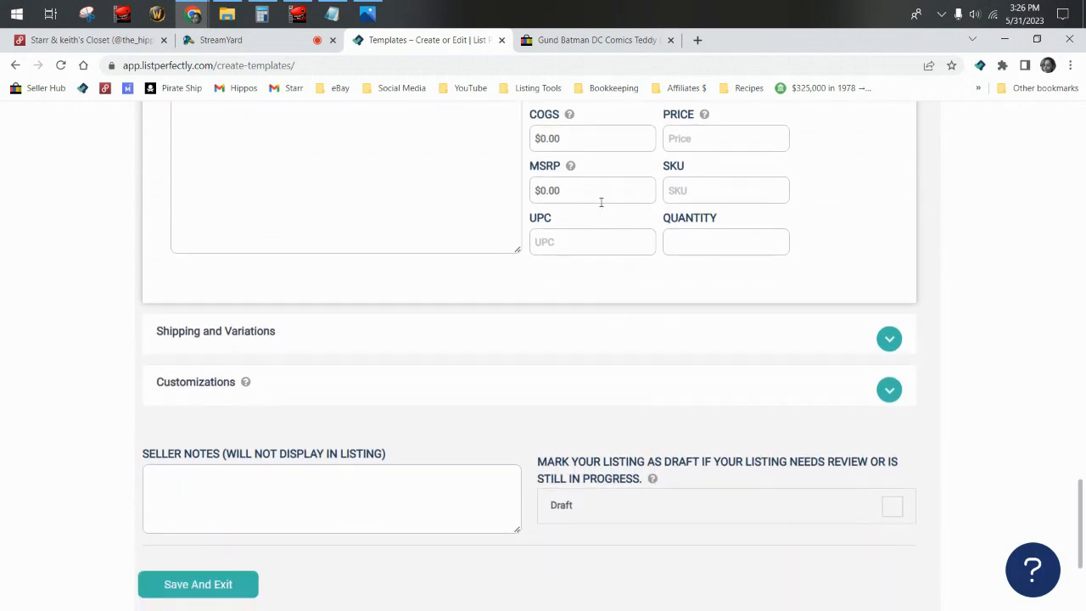
click(601, 202)
click(889, 338)
scroll(766, 350, down, 2)
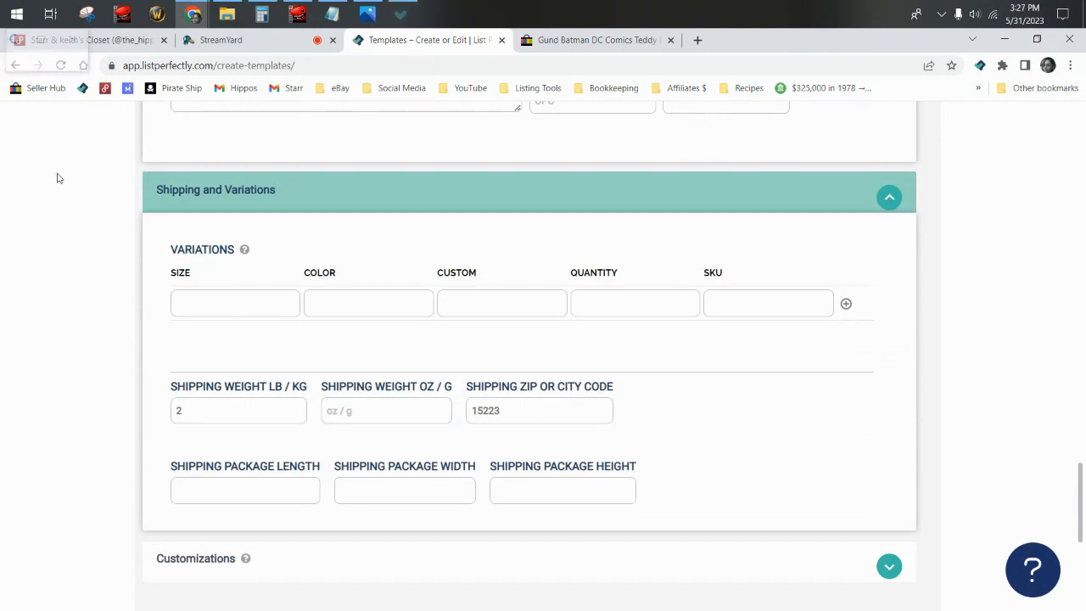
scroll(60, 223, down, 5)
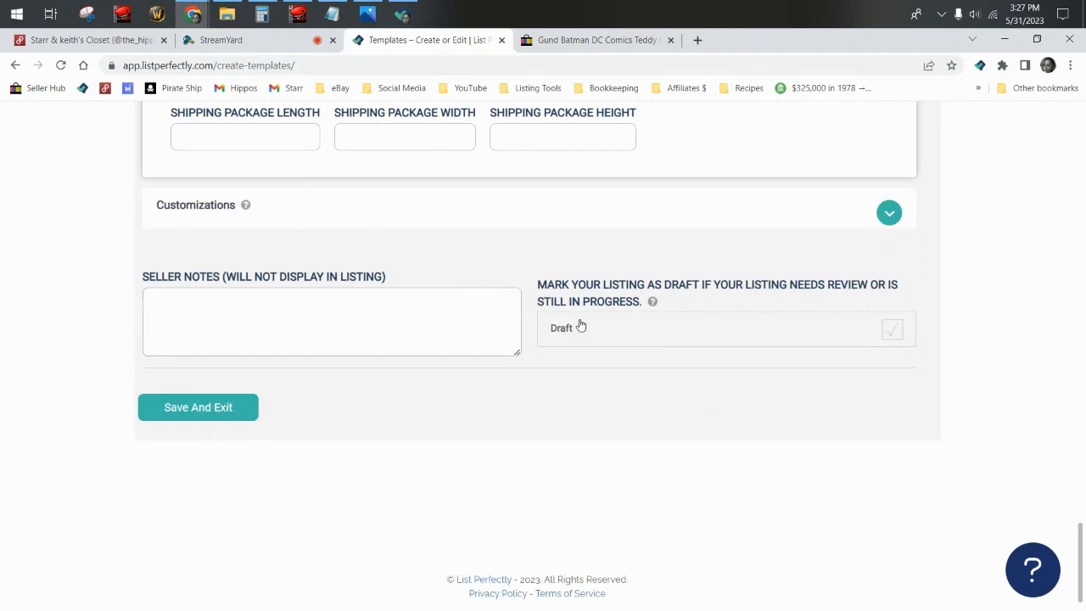
Review the whole women's jeans template from its title and short description down to the save option
scroll(560, 334, up, 15)
scroll(559, 335, up, 15)
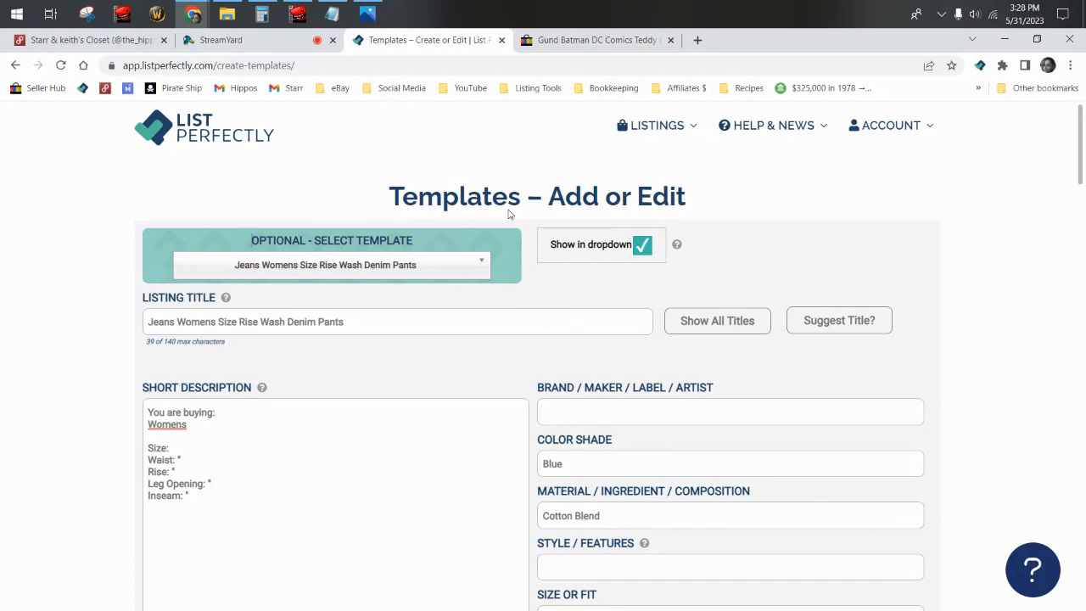
mouse_move(655, 129)
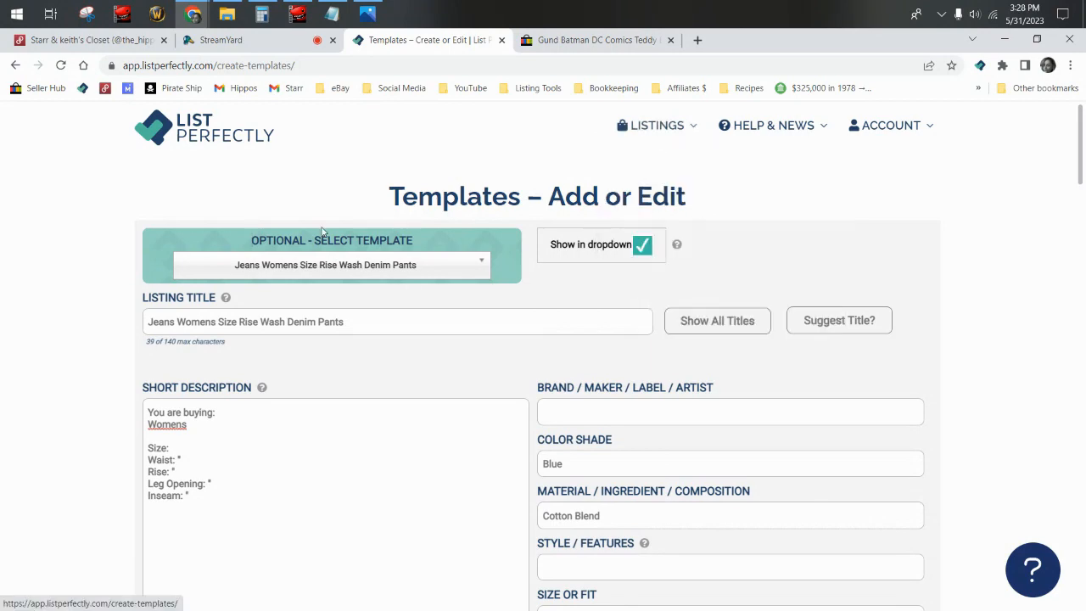
scroll(560, 312, down, 2)
scroll(559, 316, up, 1)
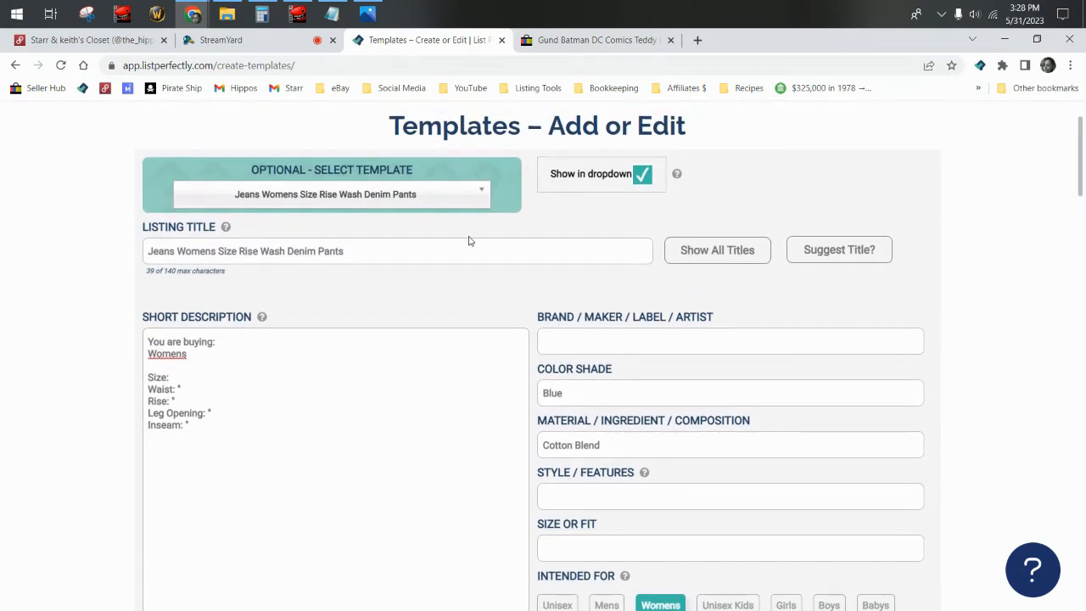
scroll(468, 239, down, 15)
scroll(529, 315, down, 15)
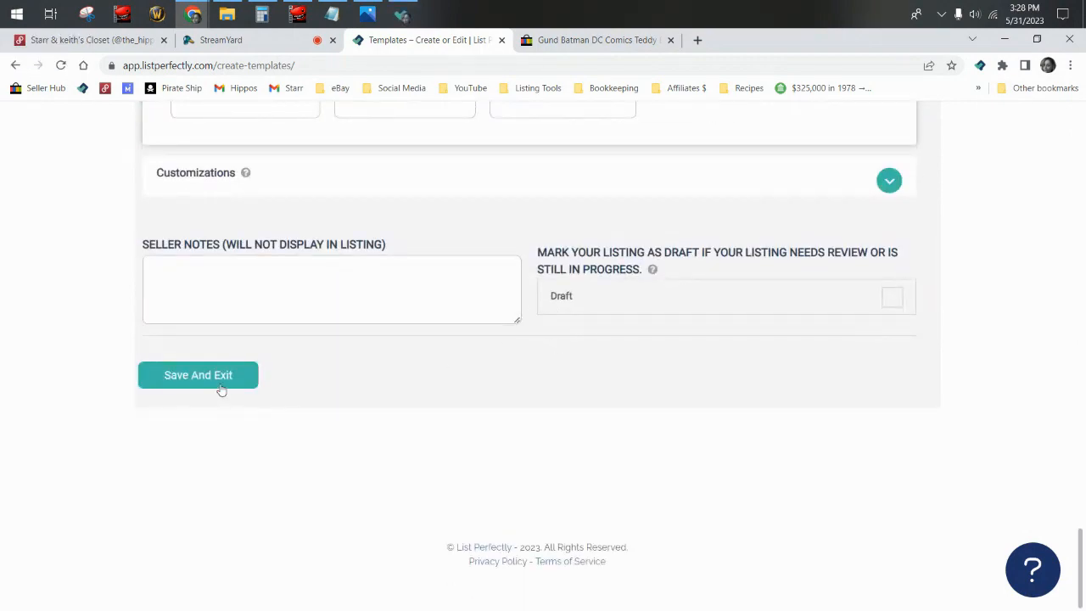
drag(1080, 551, 1077, 89)
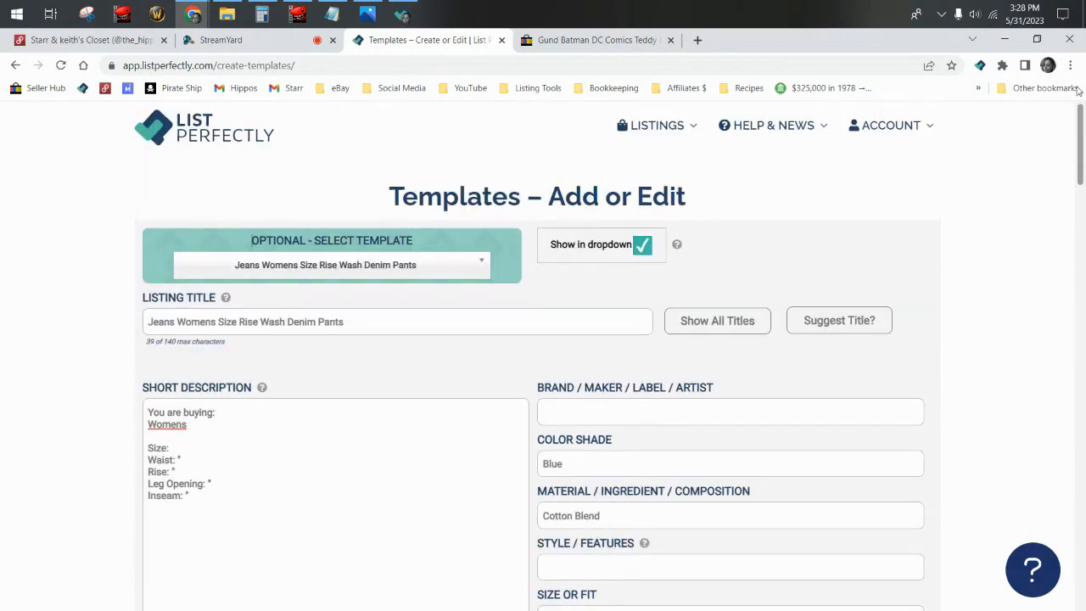
Open the list of saved templates for viewing and editing, and look through its entries
click(679, 129)
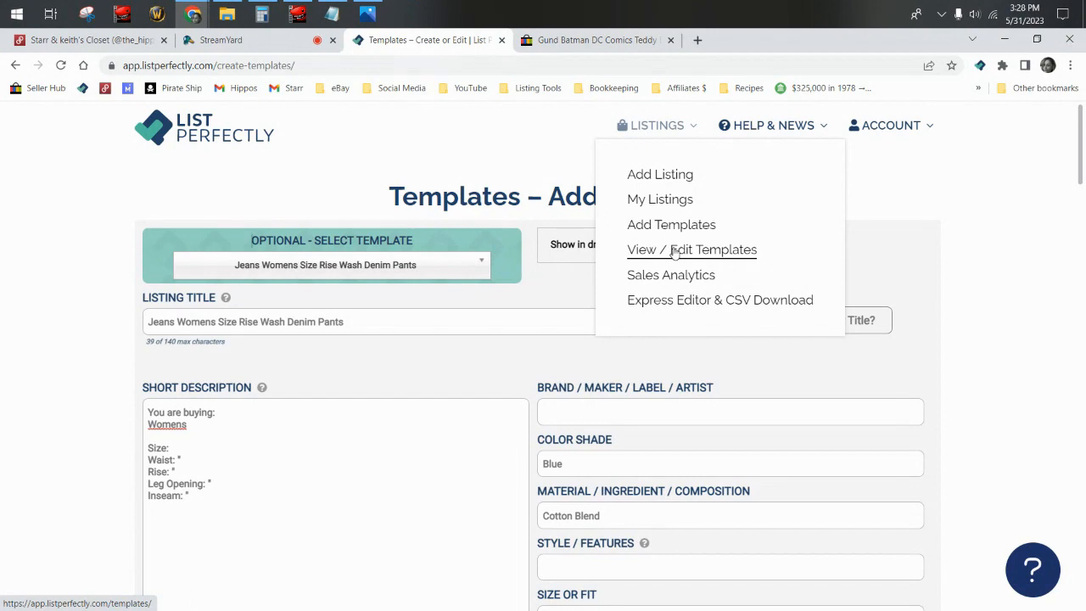
click(675, 251)
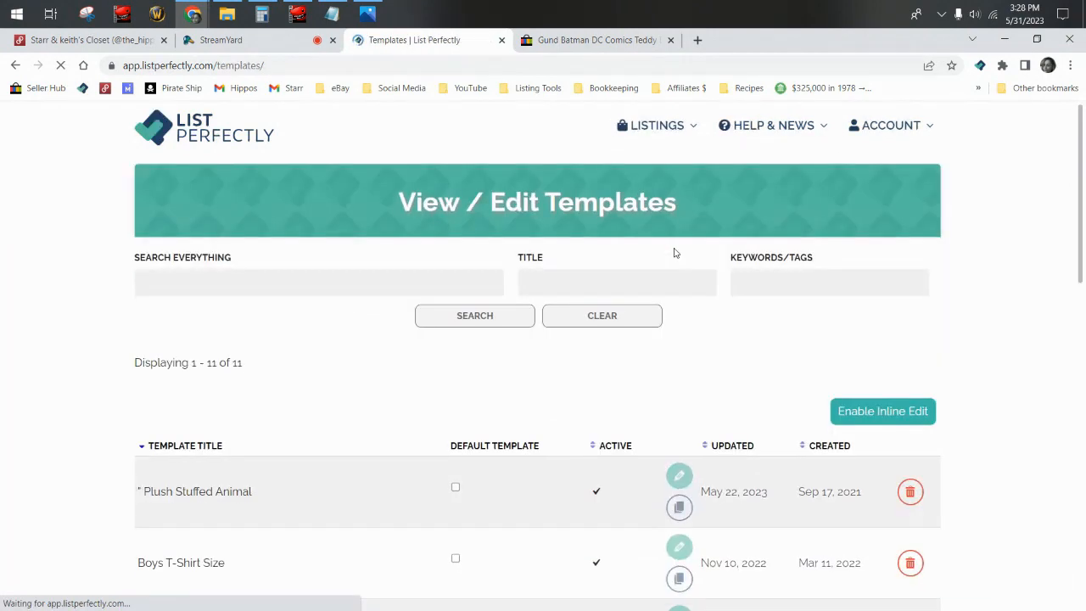
scroll(229, 348, down, 10)
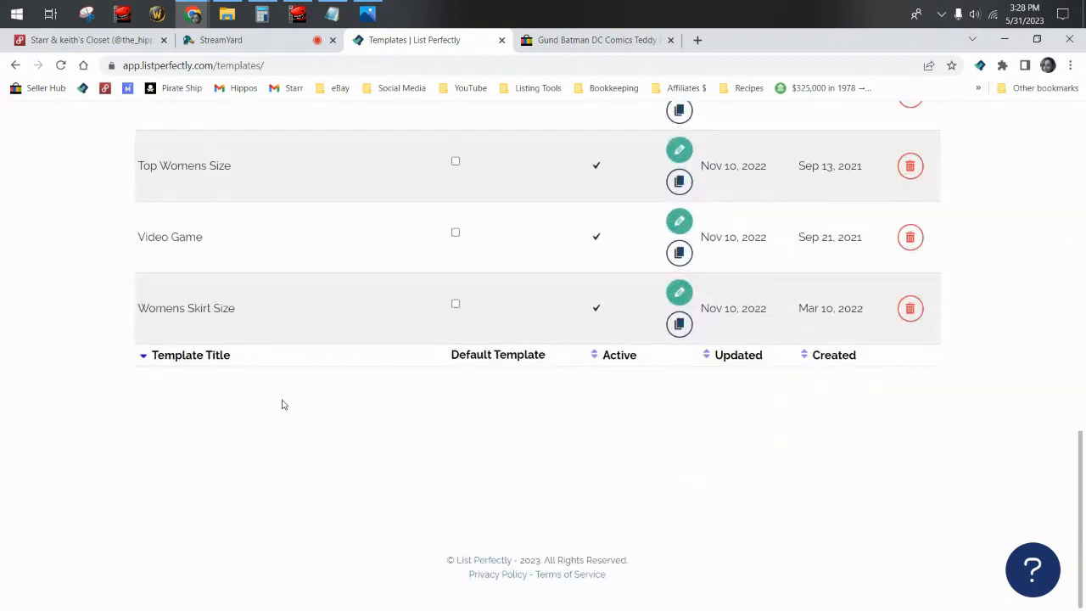
scroll(625, 478, up, 10)
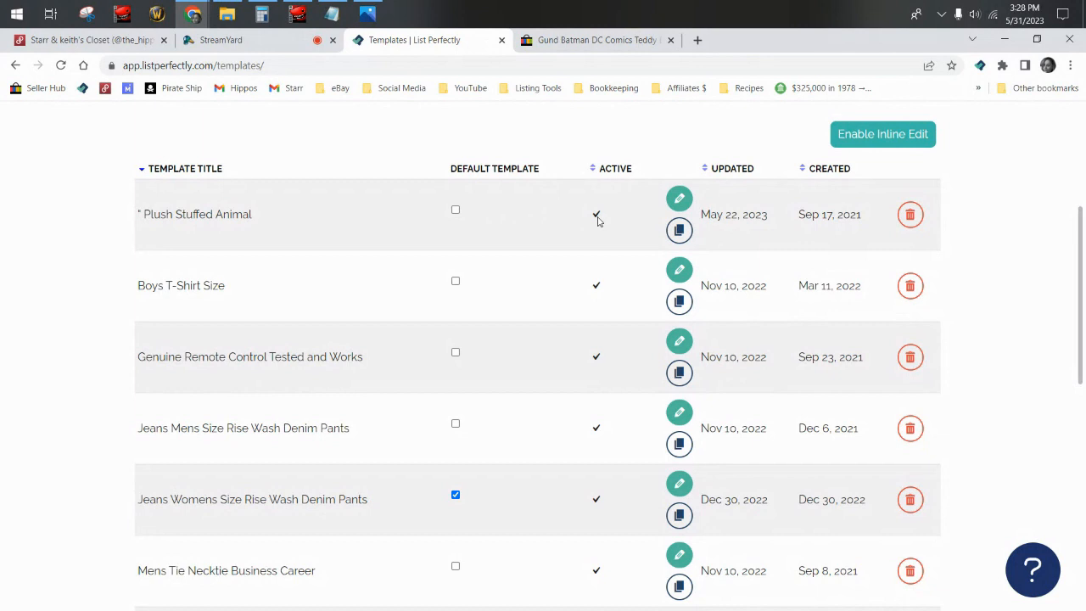
Open the Plush Stuffed Animal template for editing and return to the template list
click(675, 203)
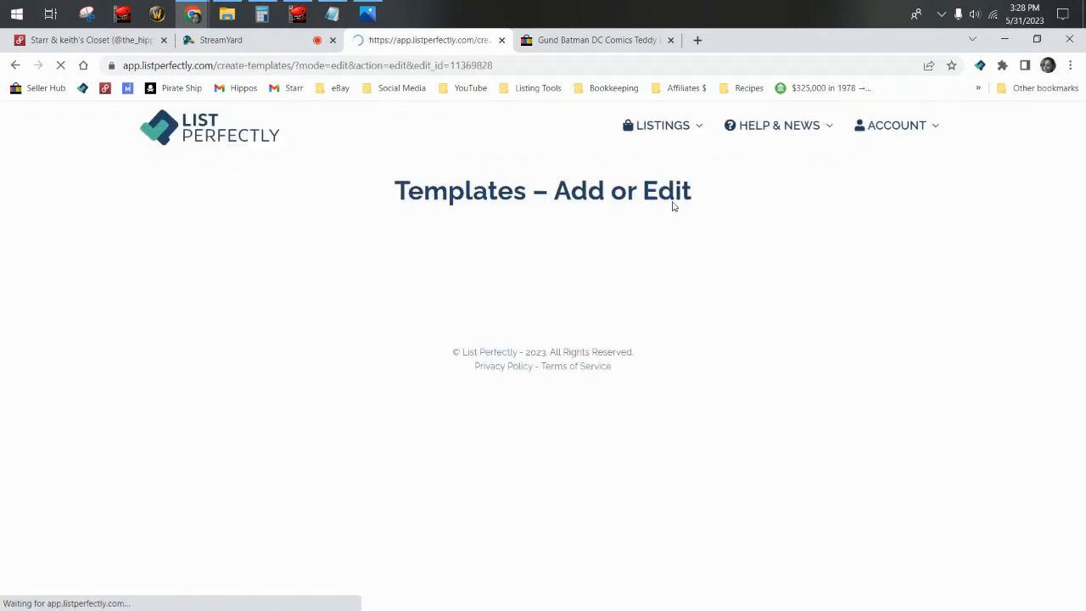
click(15, 65)
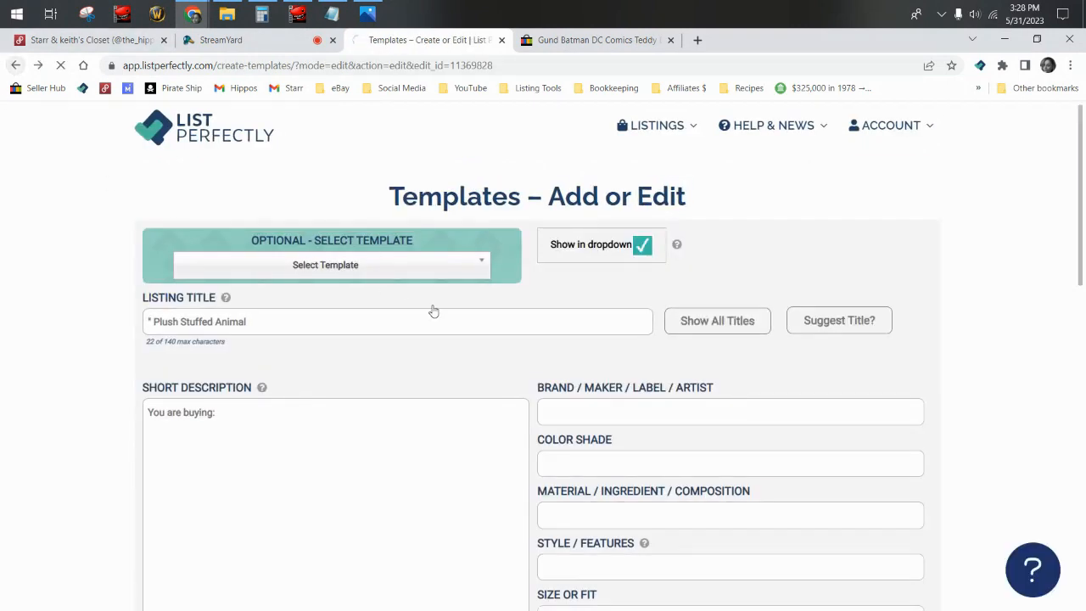
Edit the saved Jeans Womens Size Rise Wash Denim Pants template, setting its material to Cotton Blend, and save it
scroll(454, 318, down, 1)
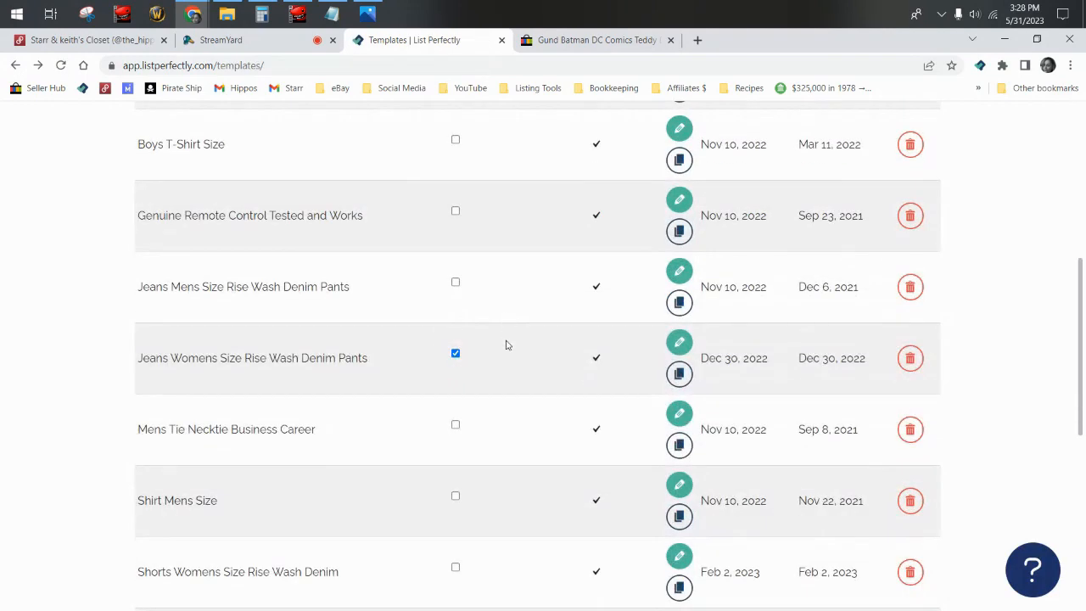
click(679, 343)
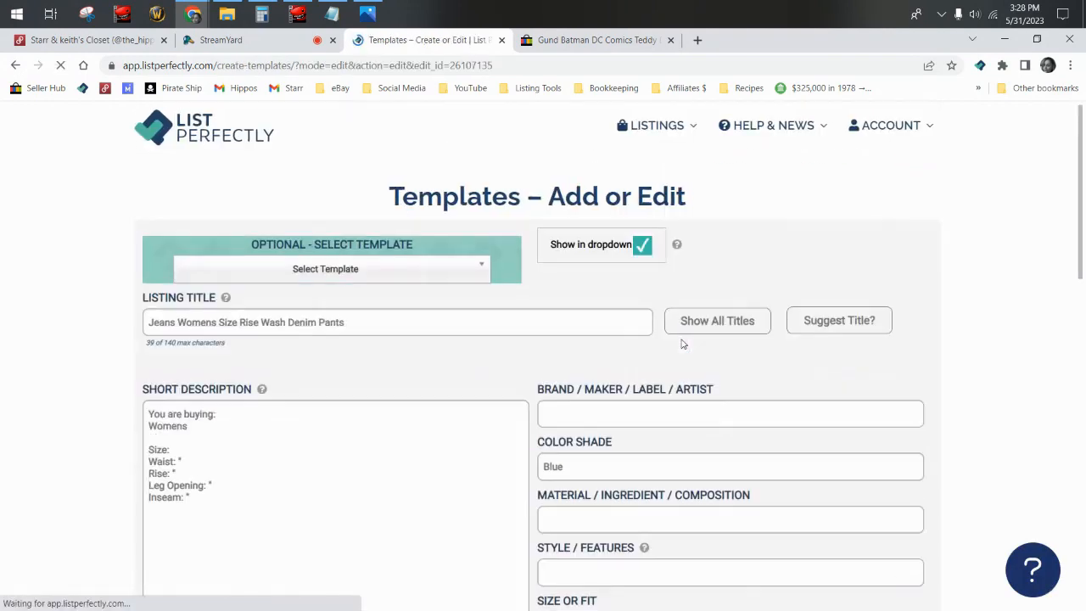
scroll(673, 337, down, 3)
click(609, 230)
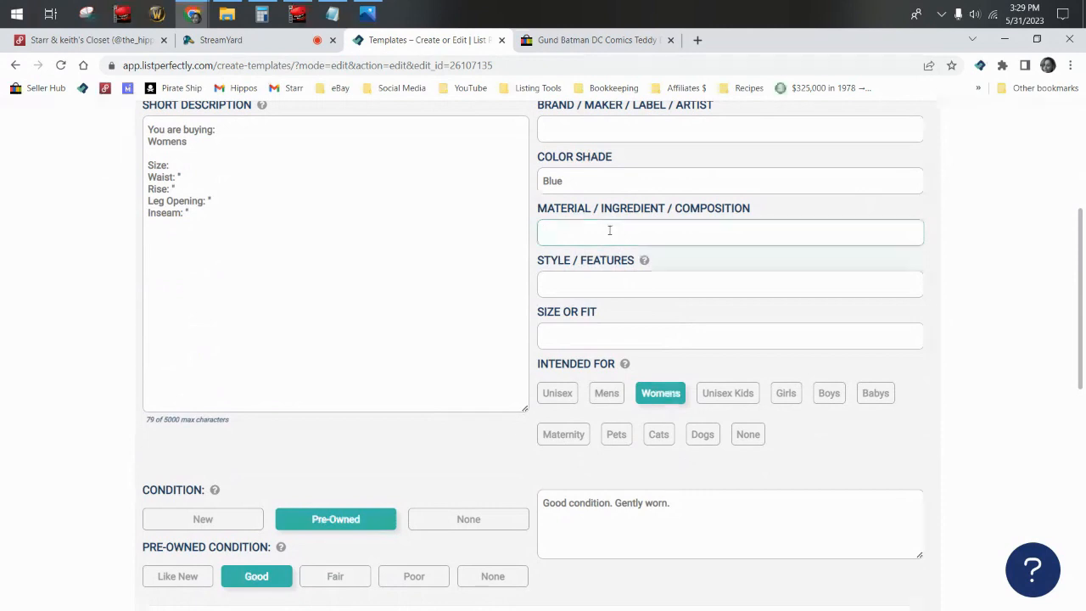
text(Cotton Blend)
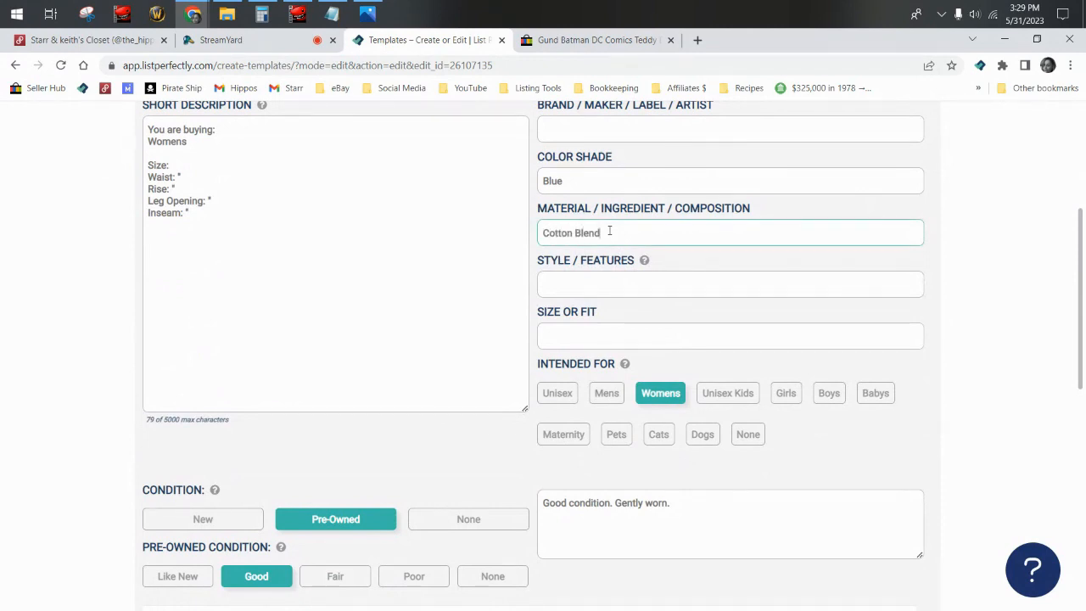
scroll(612, 221, down, 10)
click(250, 391)
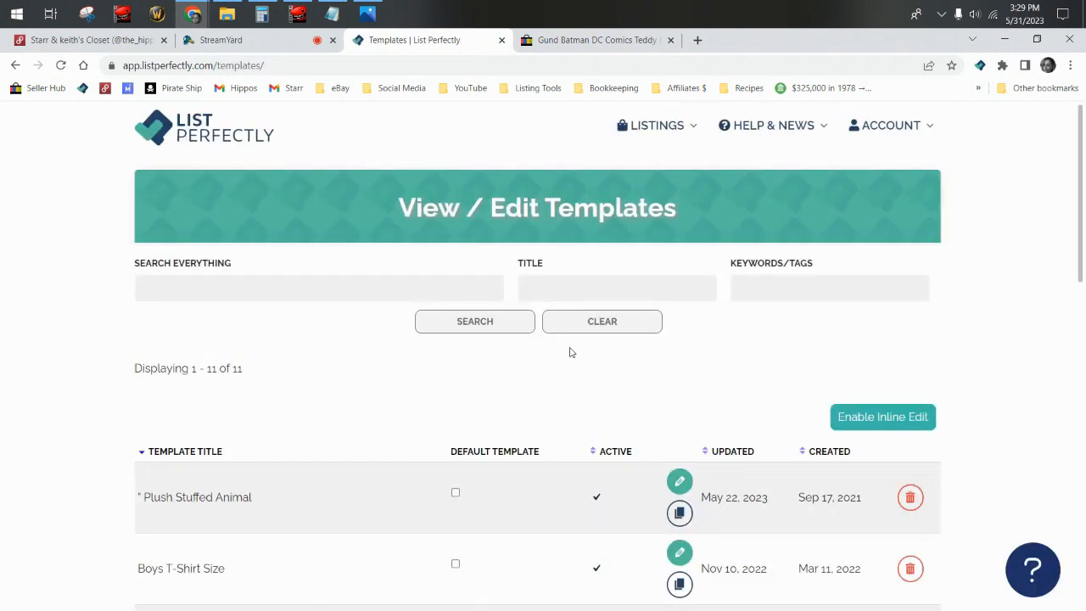
Start a duplicate of the Jeans Womens template, try Mens as its intended audience, and return to the template list without saving
scroll(572, 351, down, 2)
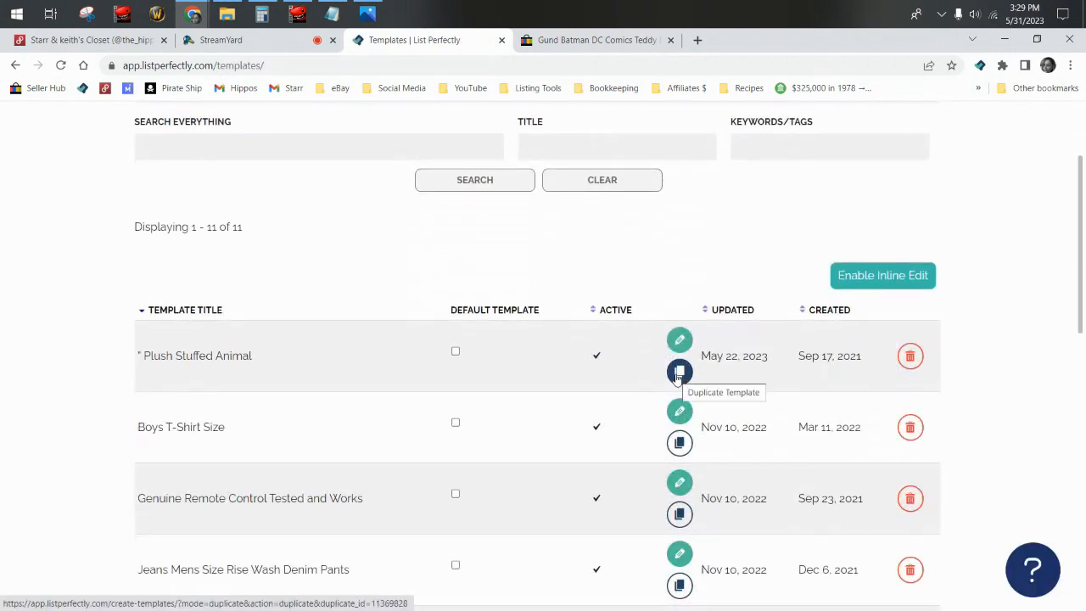
scroll(70, 199, down, 3)
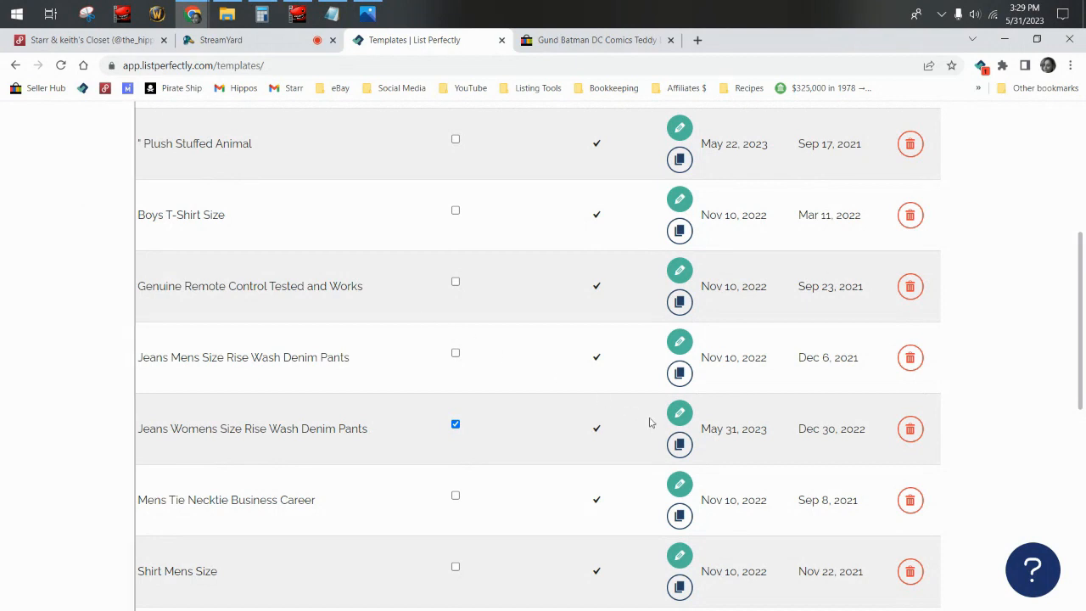
click(685, 456)
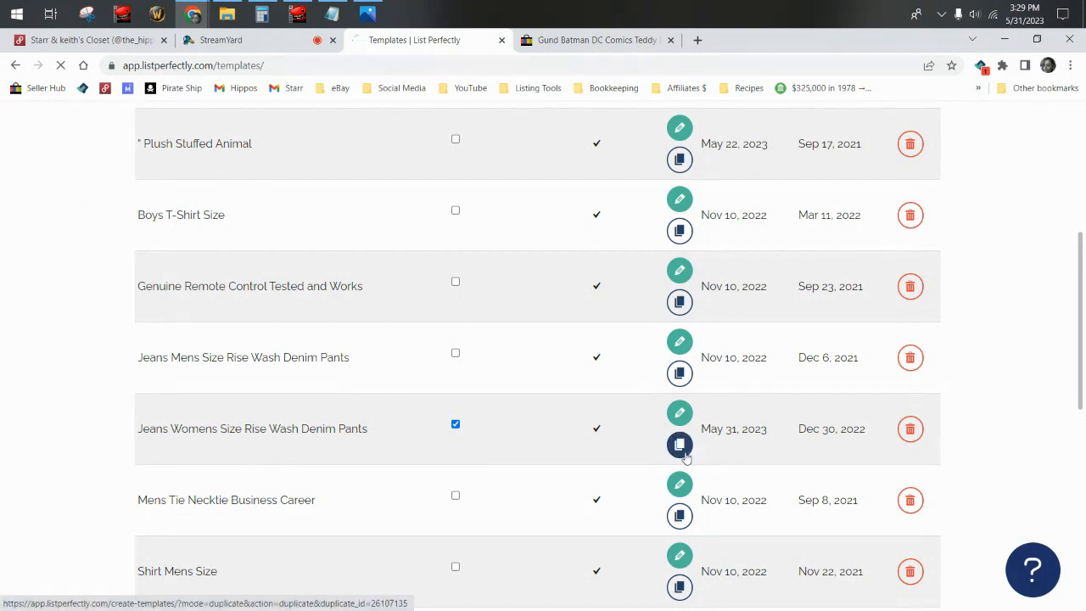
scroll(456, 345, down, 2)
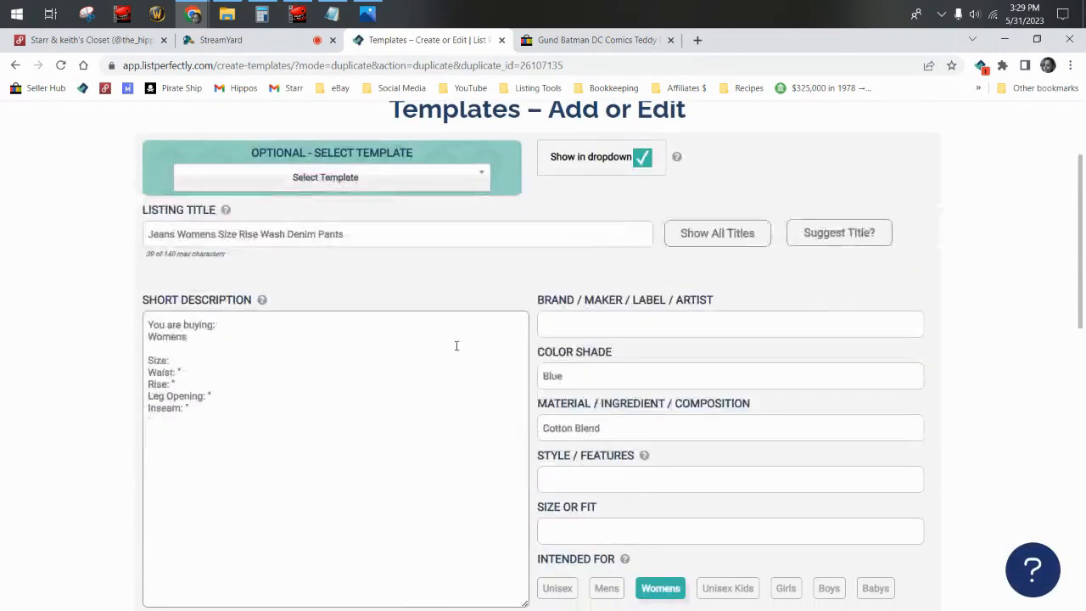
scroll(203, 242, down, 1)
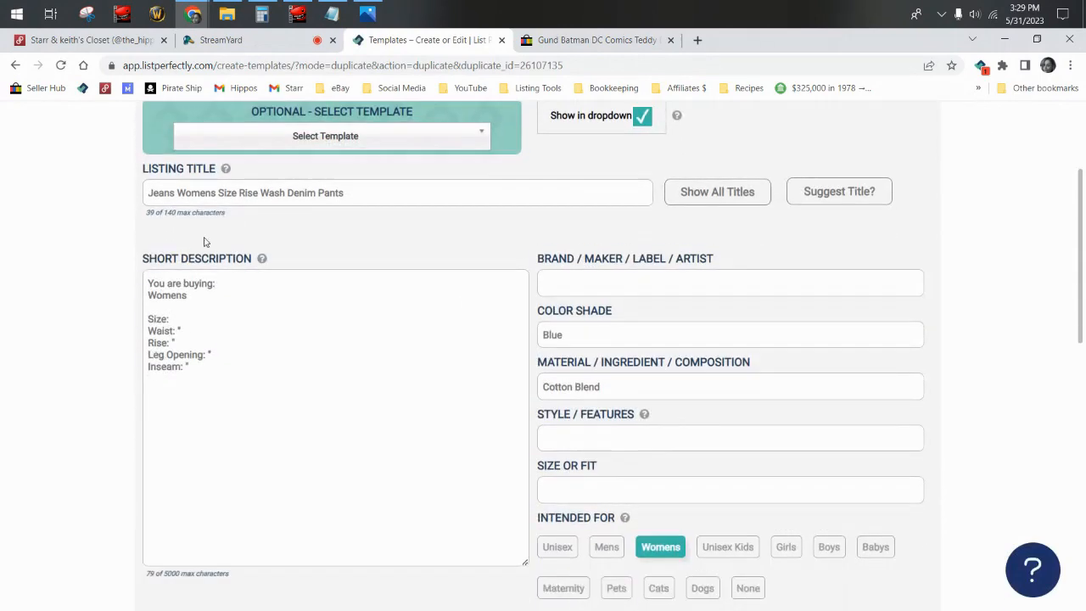
scroll(204, 242, down, 5)
scroll(512, 280, up, 1)
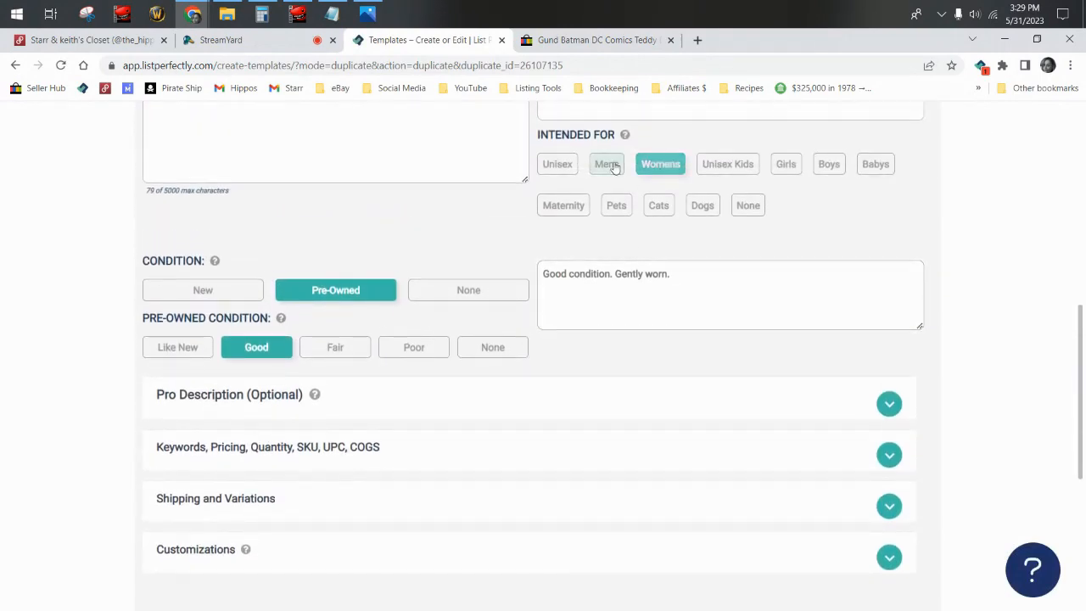
click(607, 165)
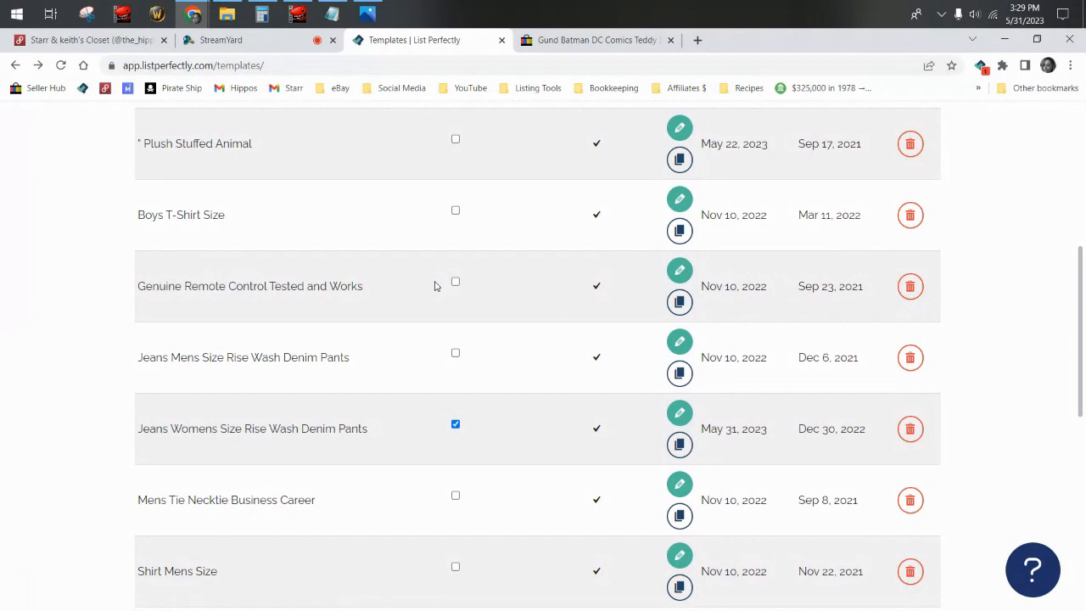
scroll(456, 266, up, 3)
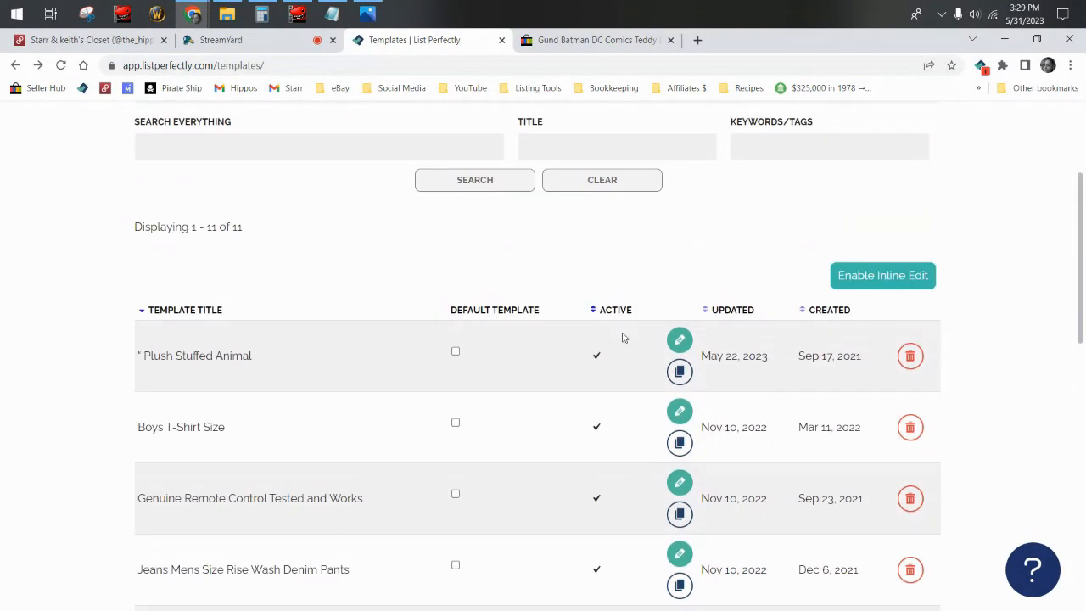